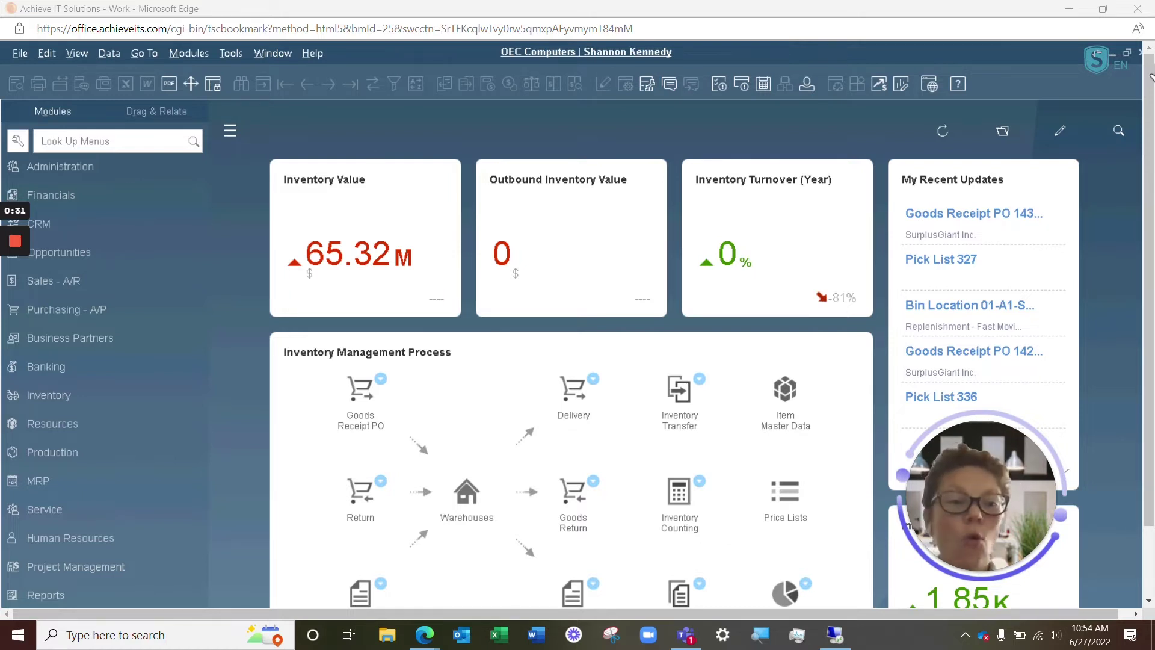
Open Resolv Order Reservations for Long Island Warehouse and switch the remote session to full screen.
{"action": "scroll", "coordinate": [789, 187], "scroll_direction": "down", "scroll_amount": 3}
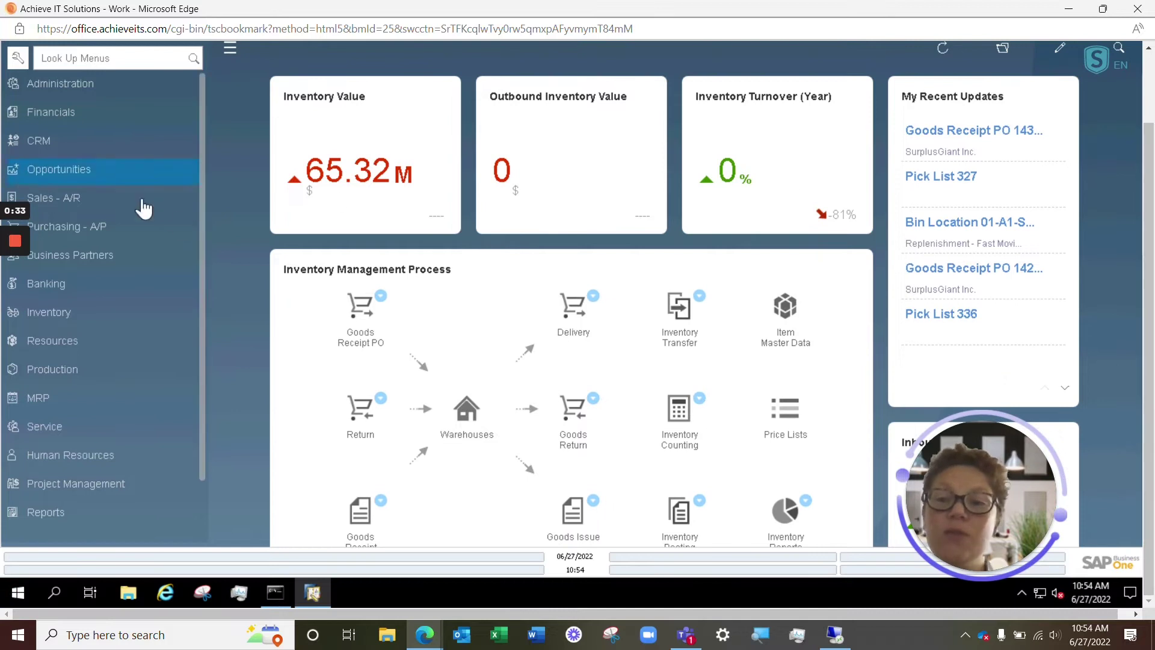
{"action": "scroll", "coordinate": [211, 448], "scroll_direction": "down", "scroll_amount": 2}
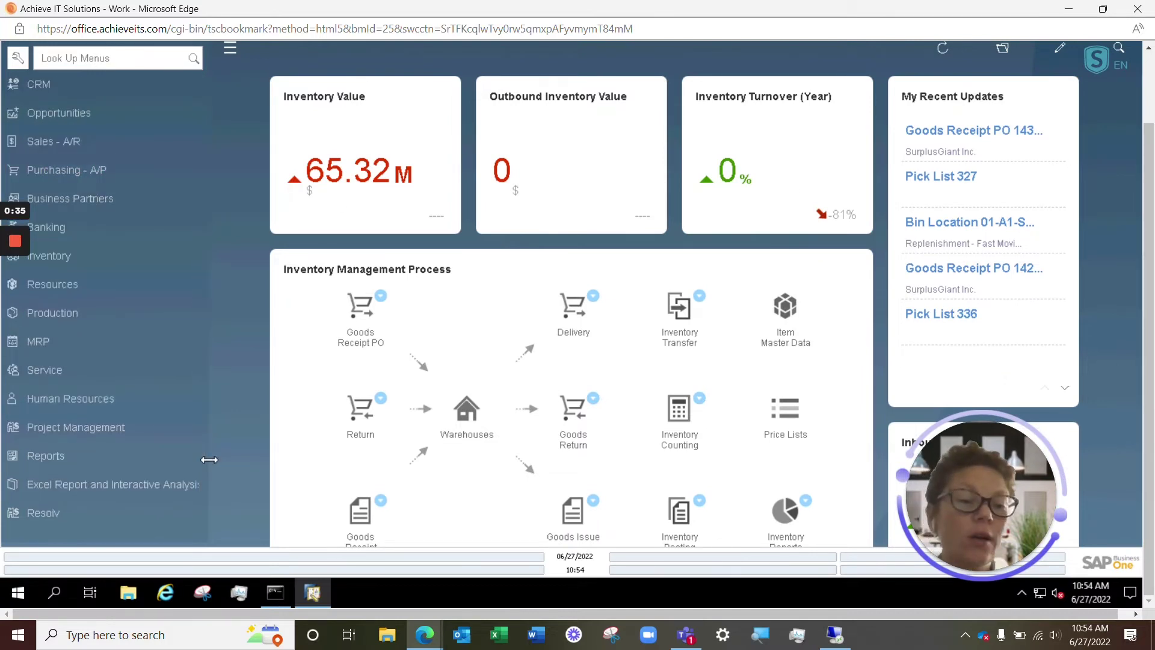
{"action": "left_click", "coordinate": [38, 511]}
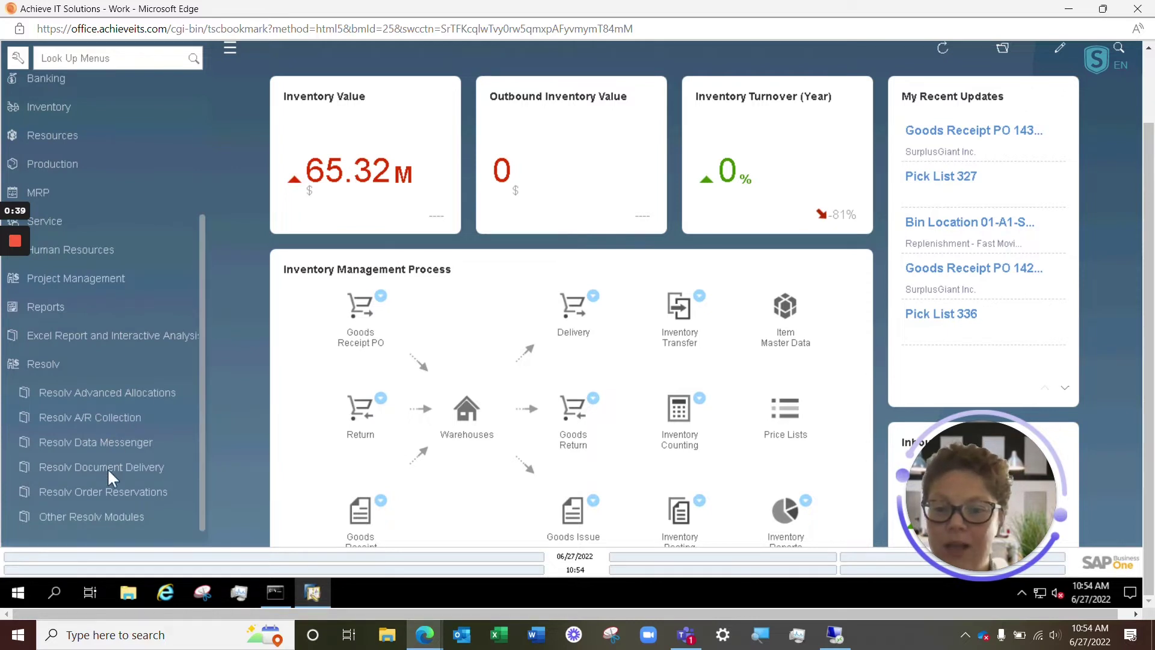
{"action": "left_click", "coordinate": [107, 492]}
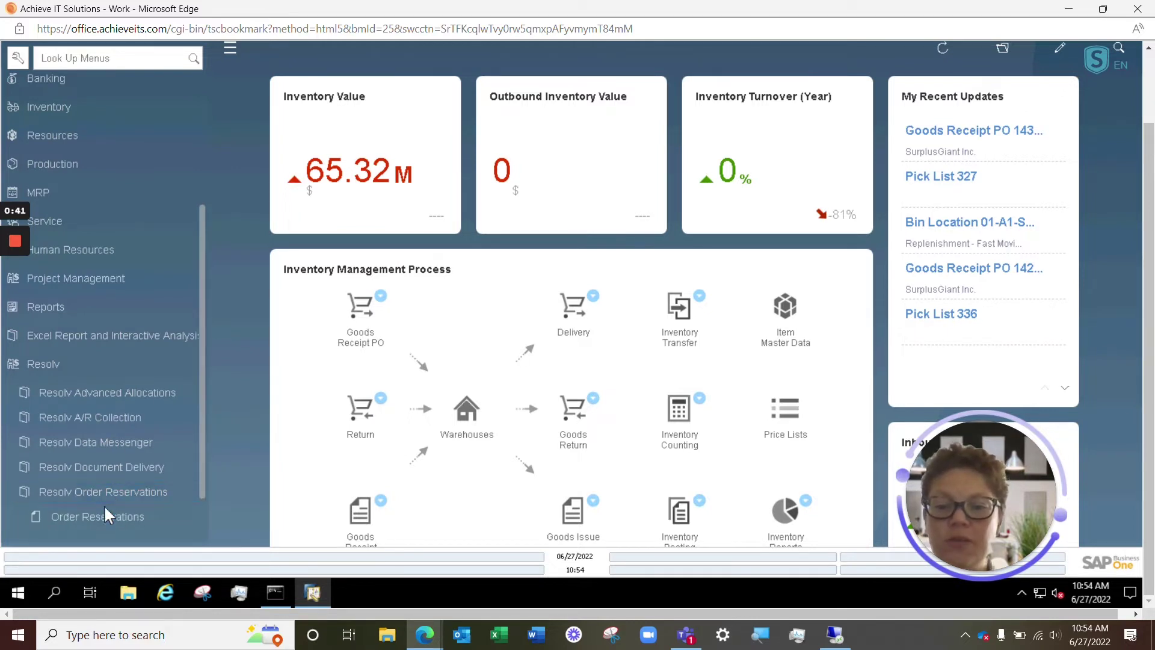
{"action": "left_click", "coordinate": [104, 508]}
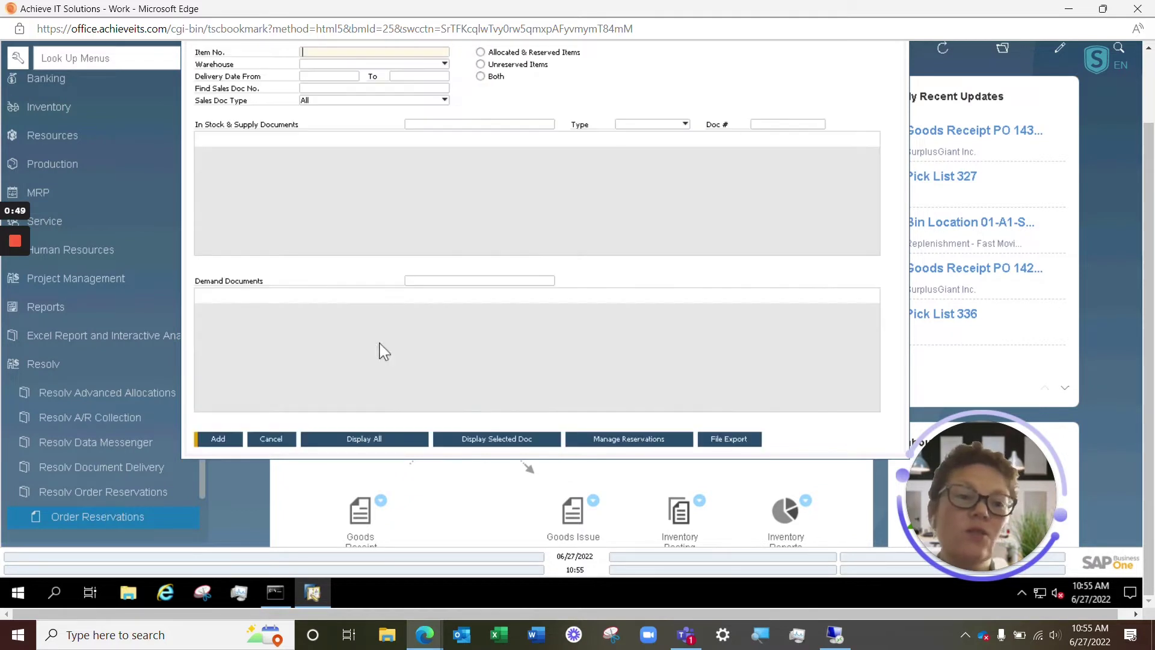
{"action": "left_click", "coordinate": [1099, 57]}
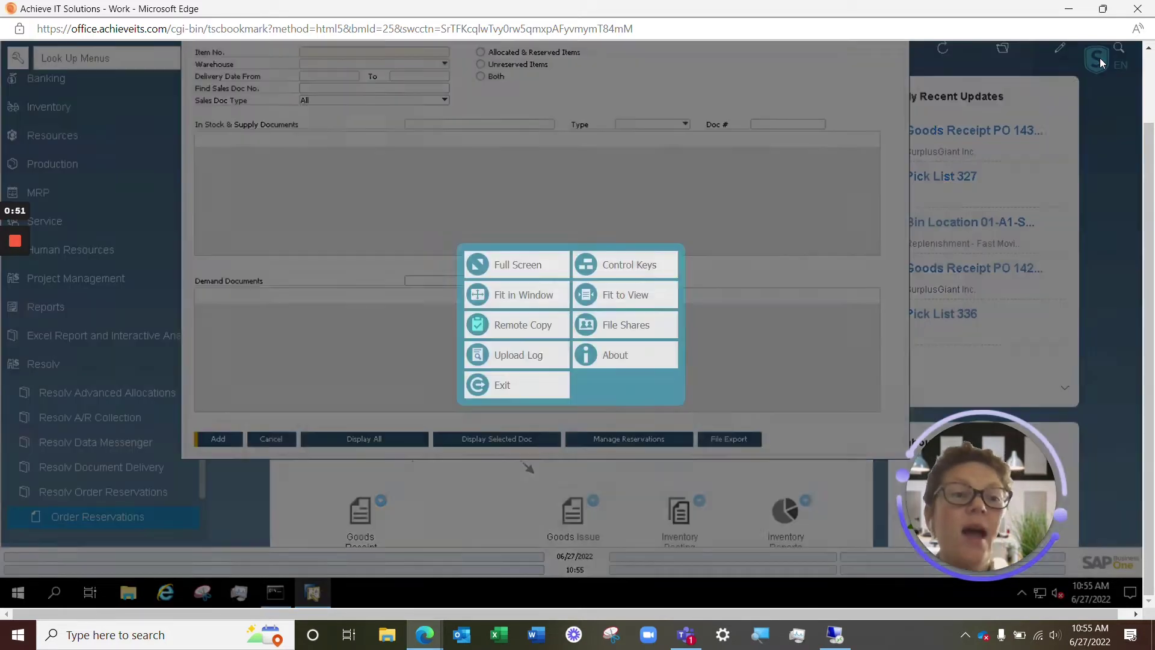
{"action": "left_click", "coordinate": [515, 264]}
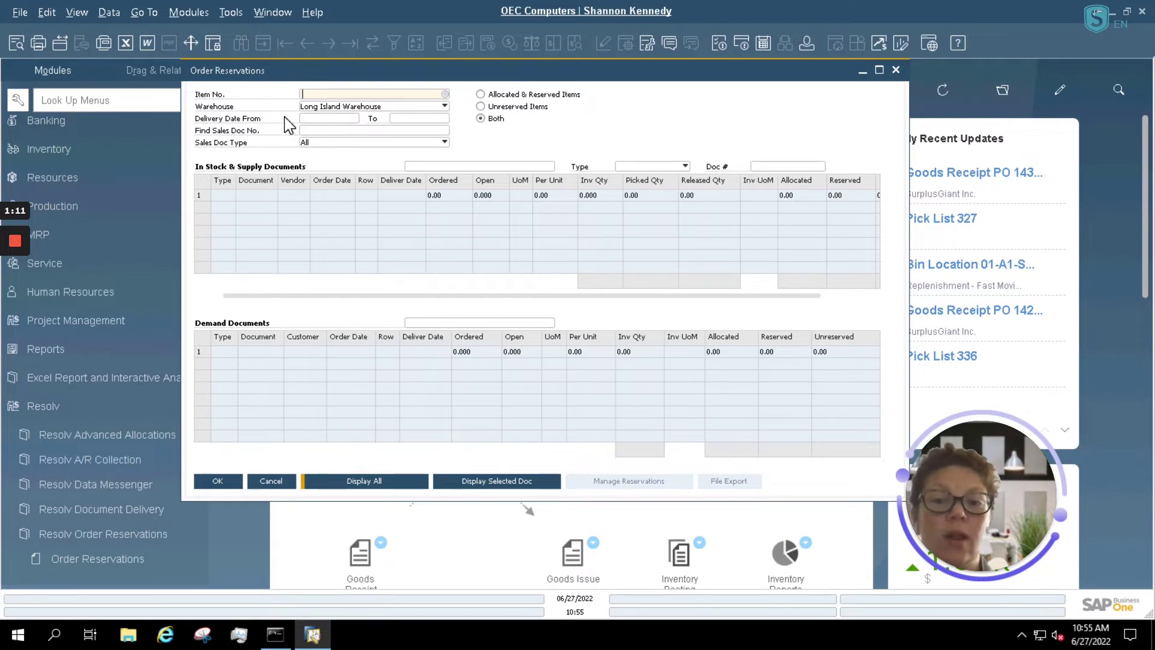
Choose item 12210061 (Actellic Super 24 x 100 GR) from the List of Items as Item No.
{"action": "left_click", "coordinate": [445, 95]}
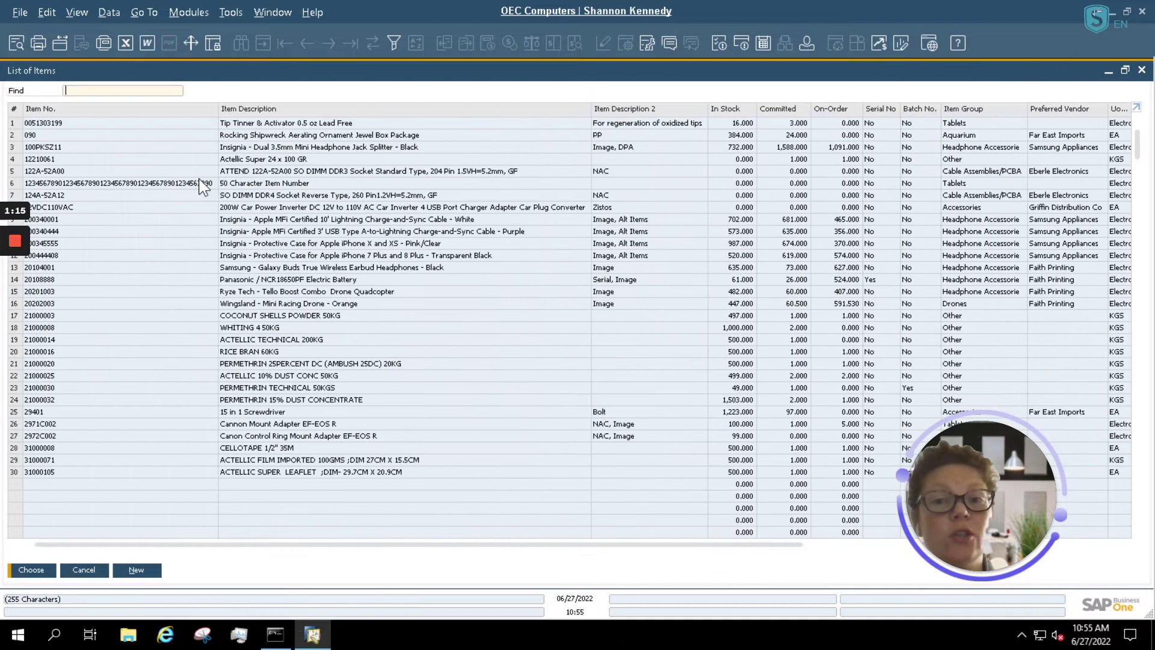
{"action": "left_click", "coordinate": [61, 160]}
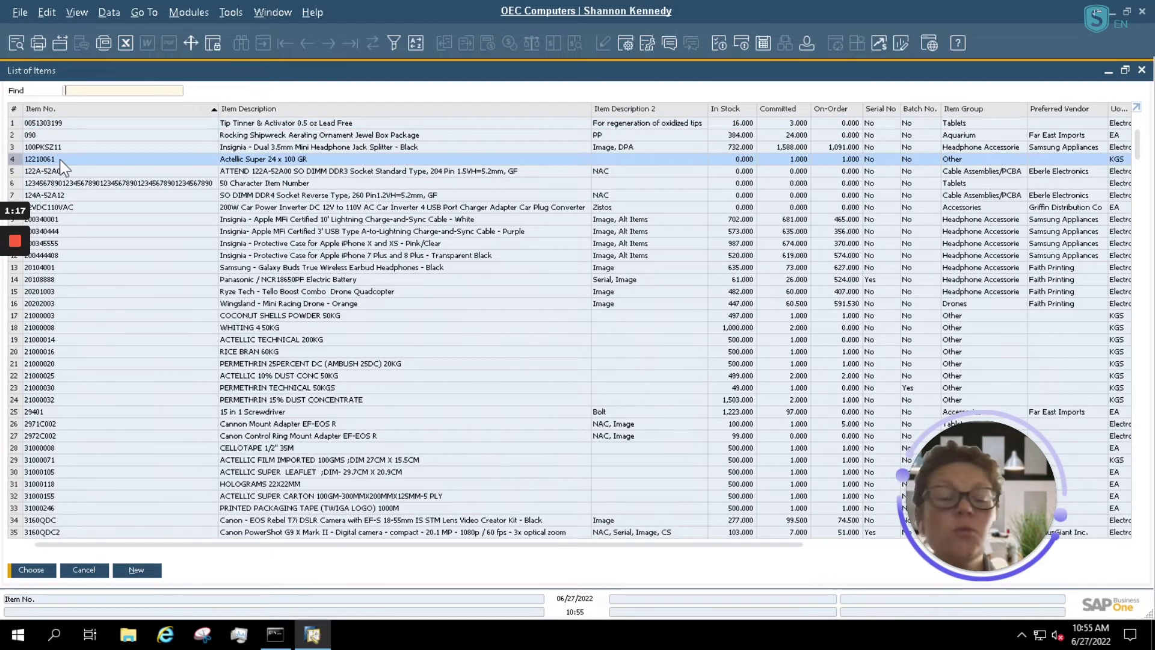
{"action": "double_click", "coordinate": [61, 160]}
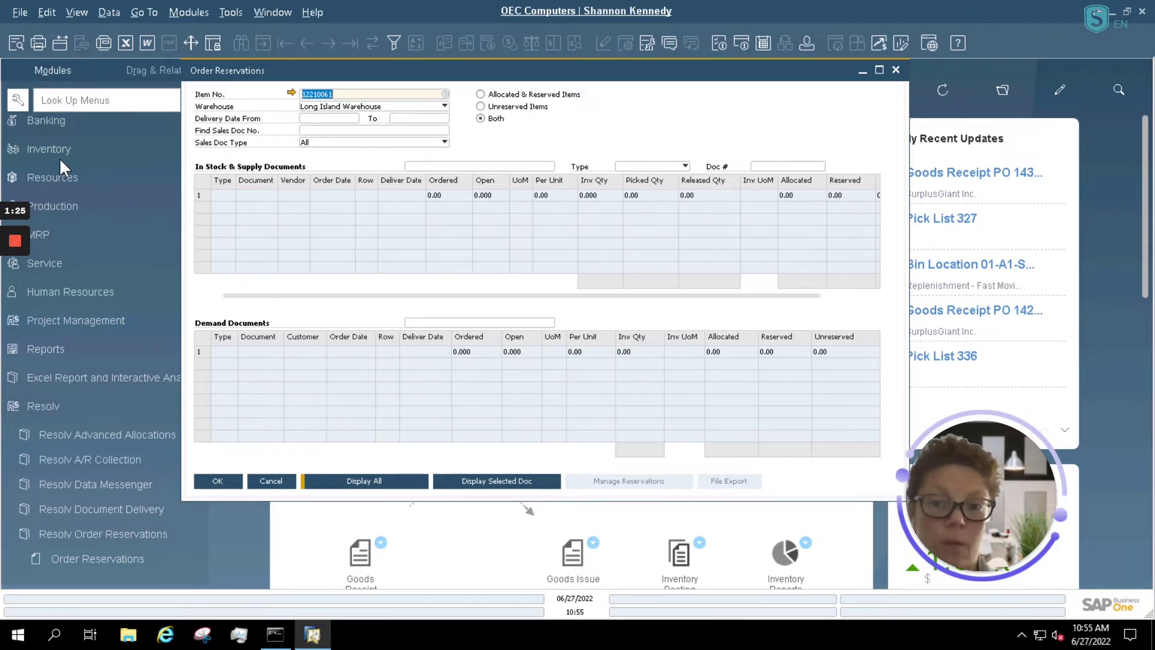
Display all of item 12210061's supply and demand, including IPR 210 and sales order 1570, then enlarge the window.
{"action": "left_click", "coordinate": [387, 482]}
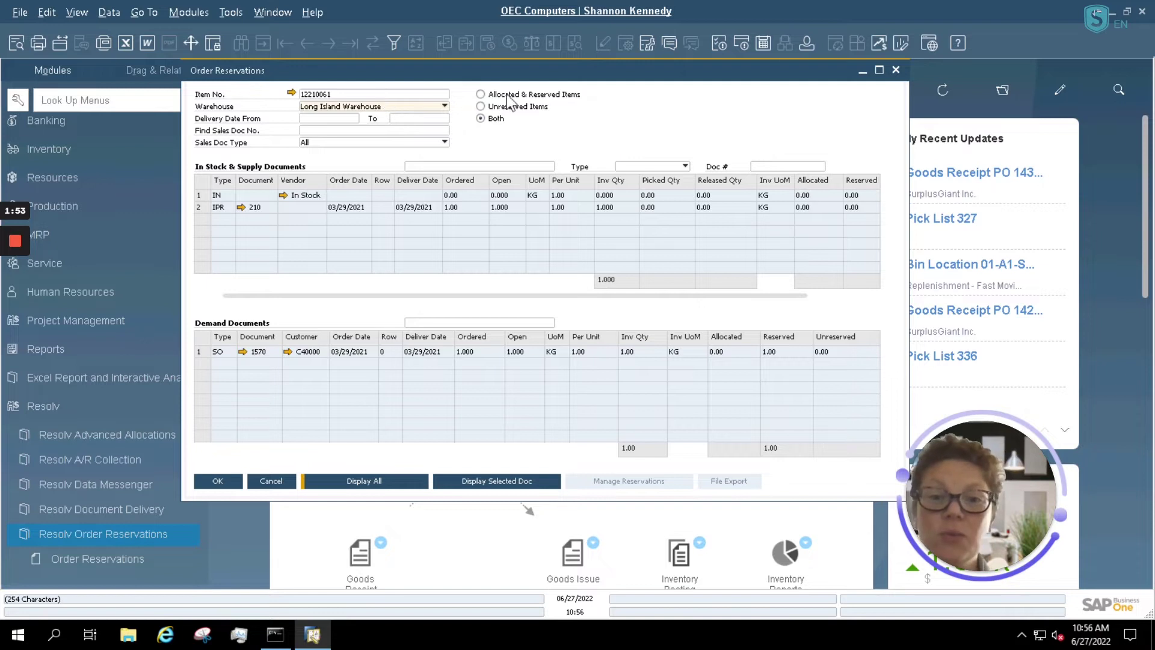
{"action": "left_click", "coordinate": [880, 71]}
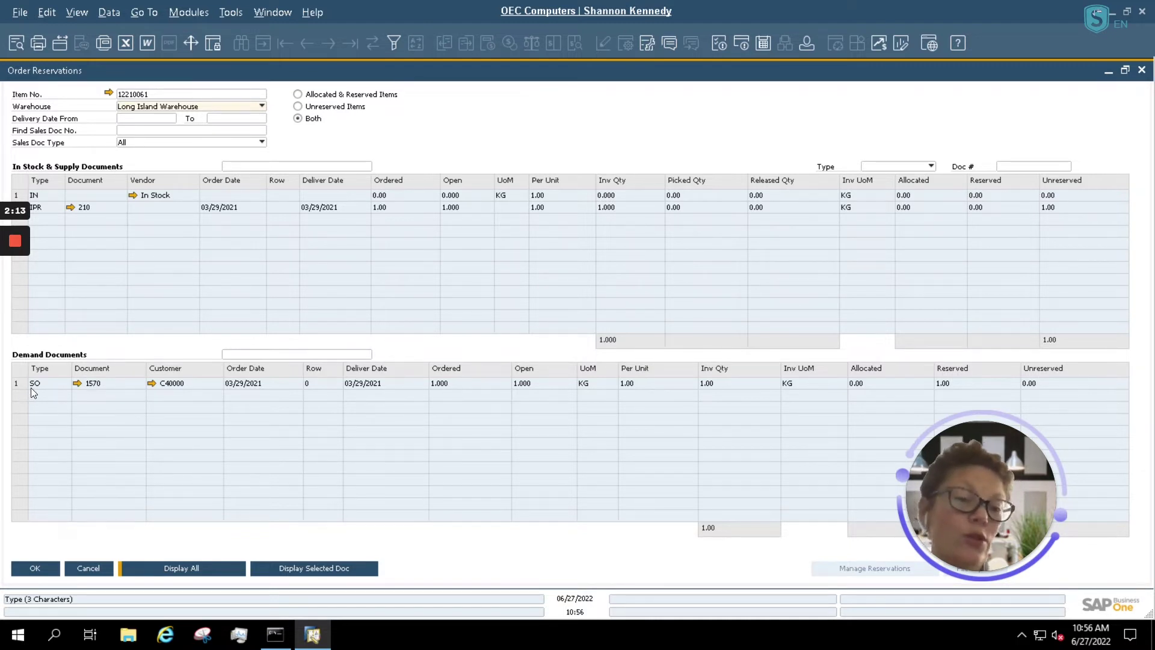
{"action": "mouse_move", "coordinate": [20, 383]}
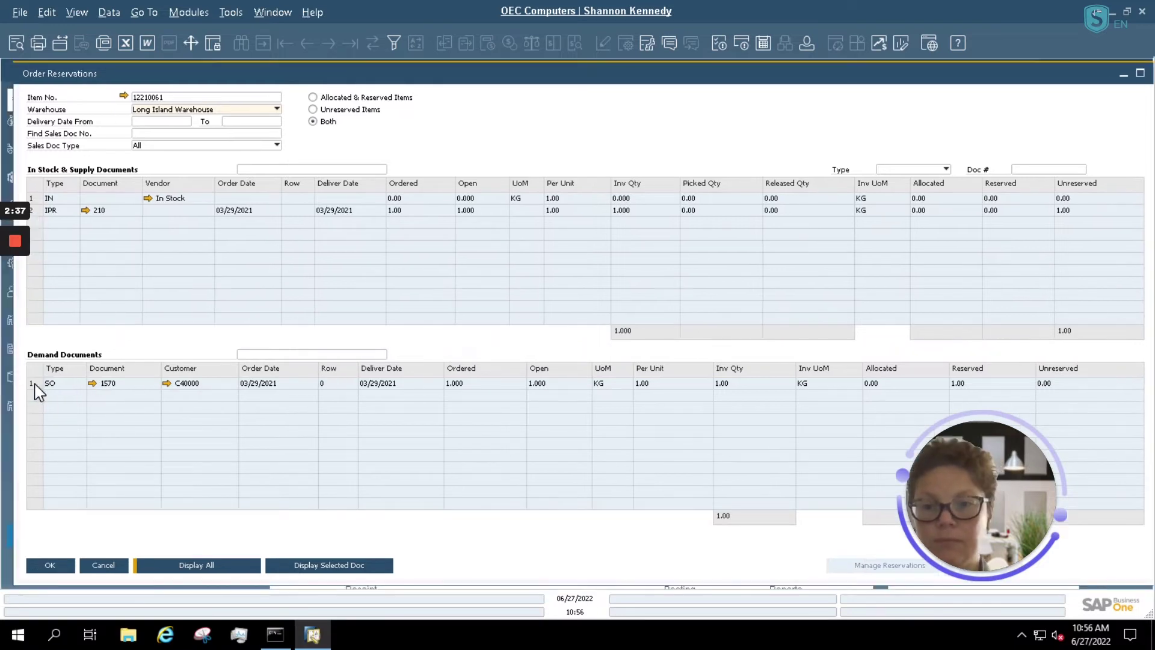
{"action": "left_click", "coordinate": [34, 385]}
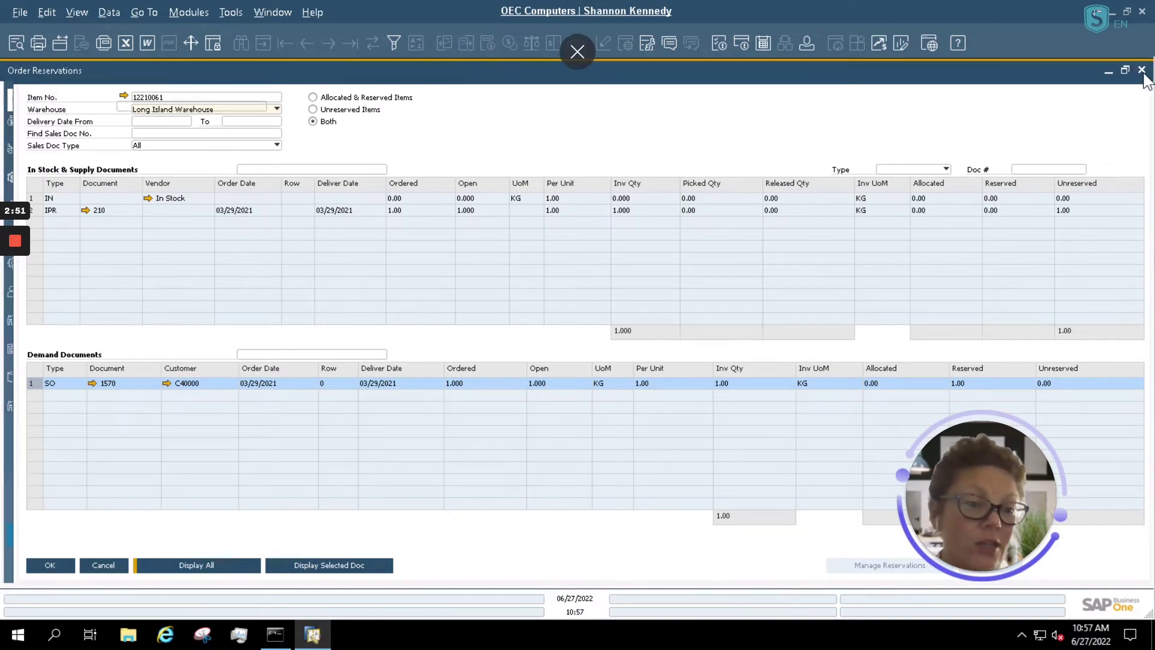
Maximize Order Reservations to show IPR 210's 1.00 KG unreserved against sales order 1570.
{"action": "left_click", "coordinate": [1140, 74]}
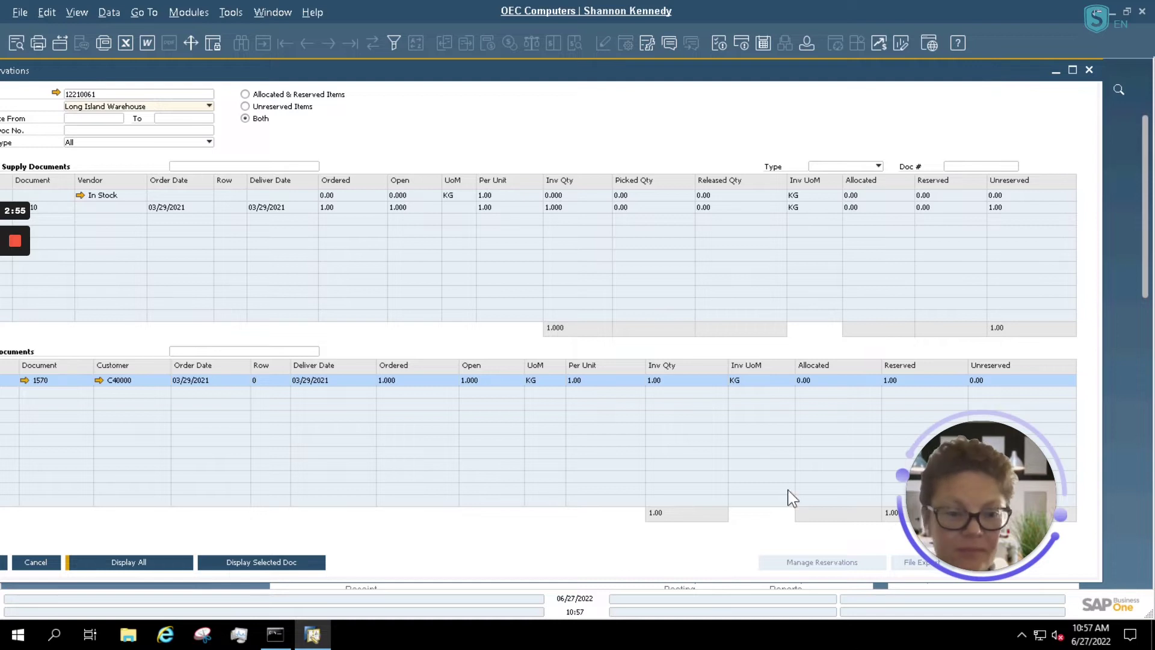
{"action": "left_click_drag", "start_coordinate": [971, 444], "coordinate": [1040, 363]}
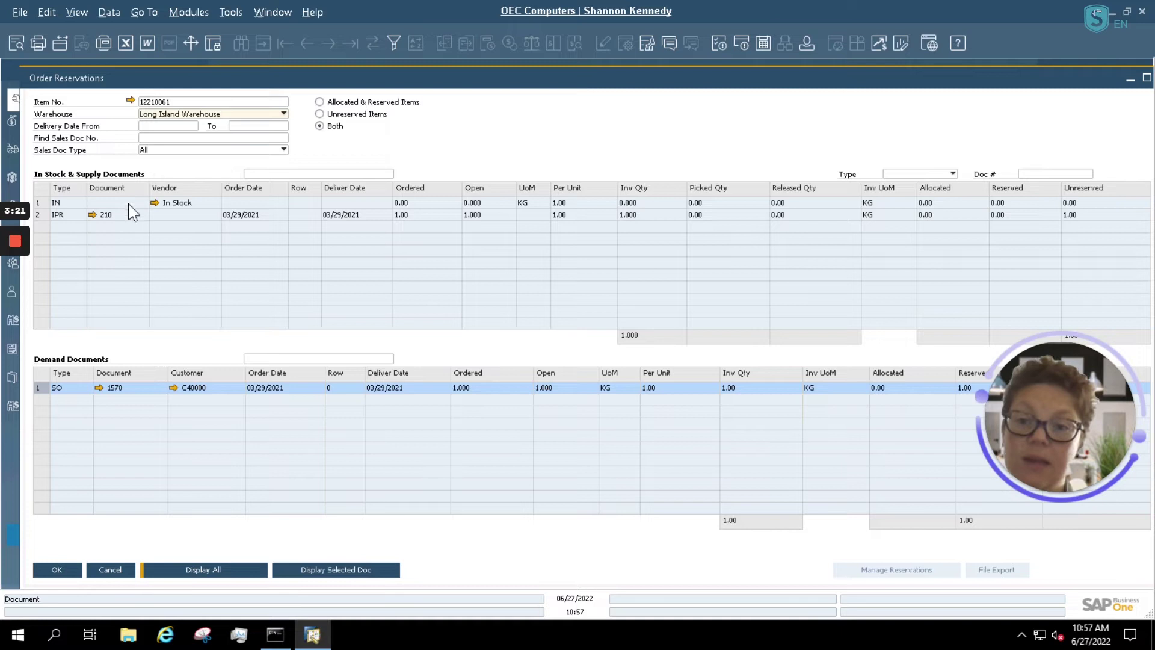
Select the IPR 210 supply row, then close Order Reservations to return to the inventory cockpit.
{"action": "left_click", "coordinate": [47, 215]}
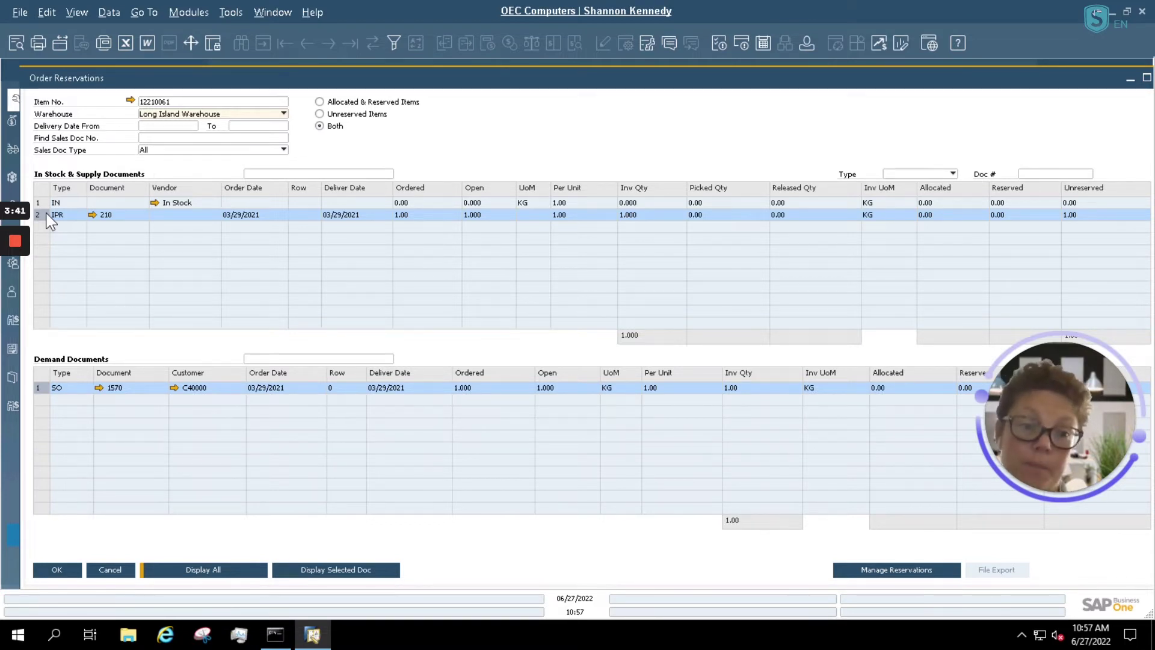
{"action": "left_click", "coordinate": [61, 575]}
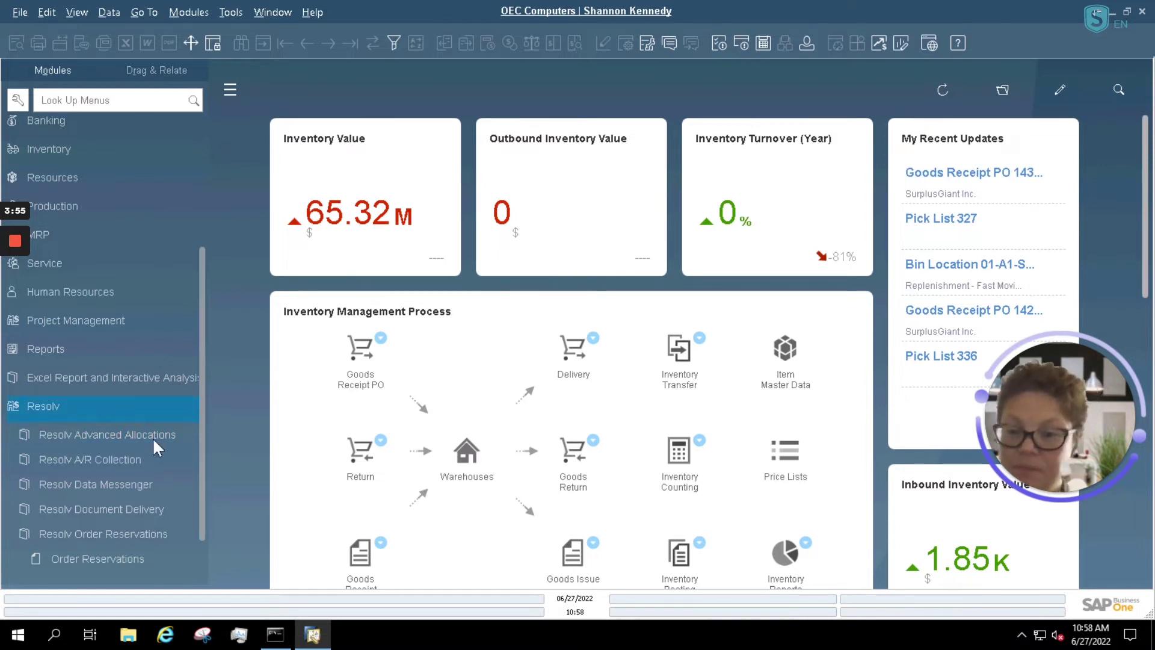
Expand Resolv Advanced Allocations to reveal Pick Ticket Manager and Pick Ticket History, then scroll the modules back up.
{"action": "left_click", "coordinate": [115, 431]}
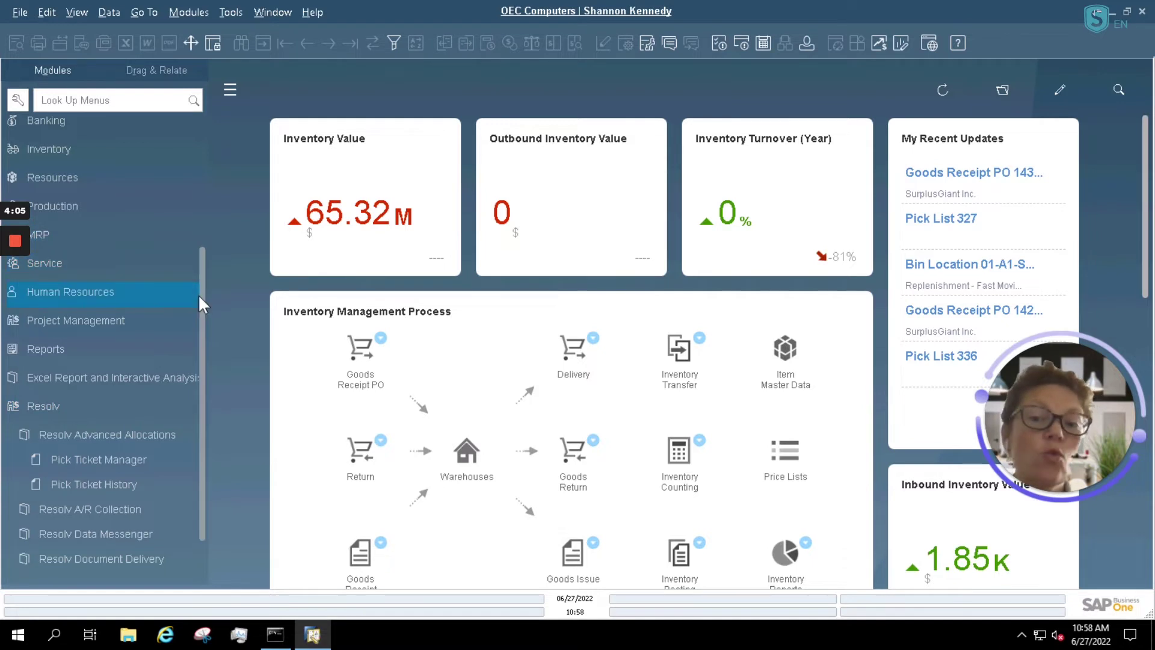
{"action": "left_click", "coordinate": [183, 149]}
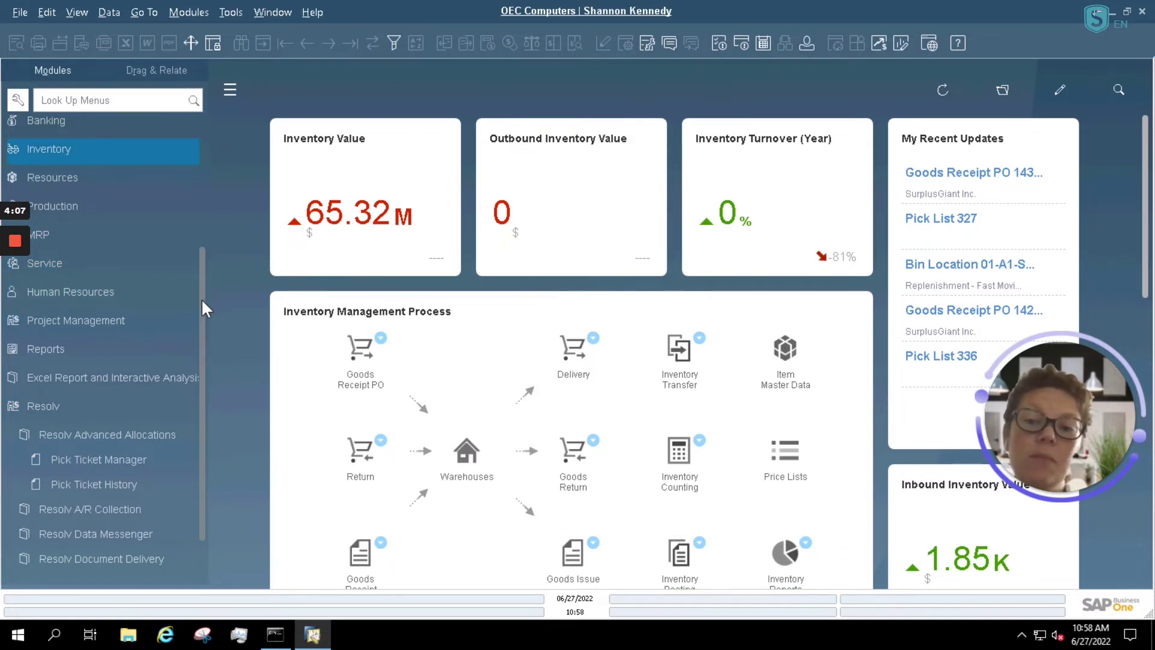
{"action": "scroll", "coordinate": [175, 160], "scroll_direction": "up", "scroll_amount": 3}
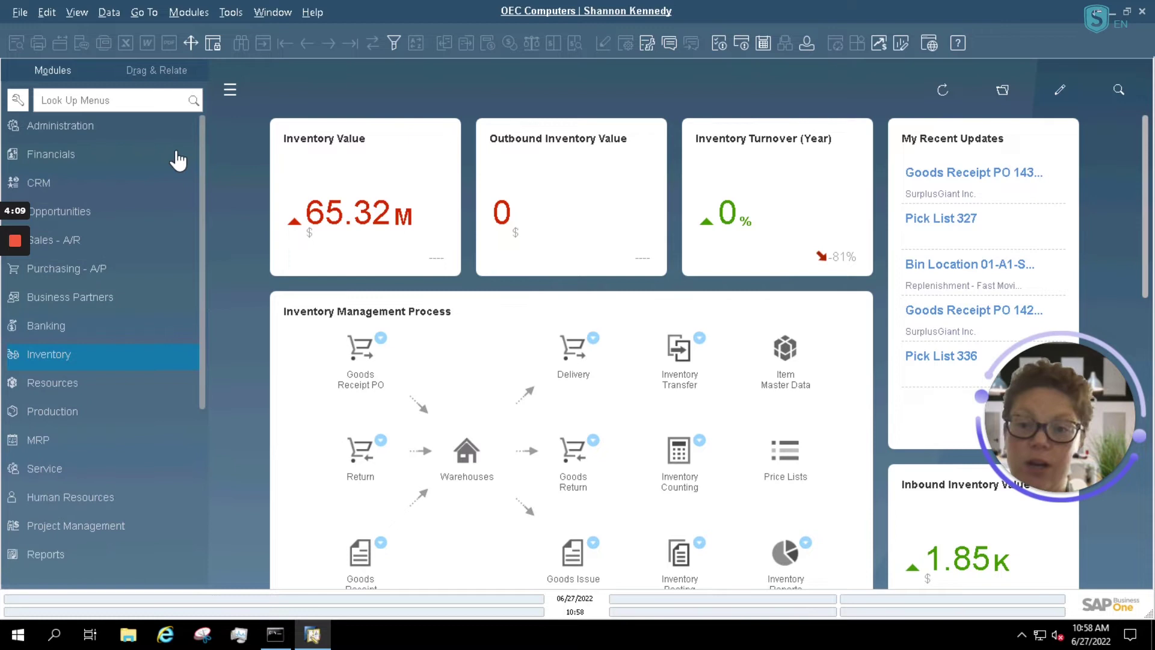
Expand Administration > Resolv Setup > Resolv Advanced Allocations to list AA Rules and the other setup entries.
{"action": "left_click", "coordinate": [70, 130]}
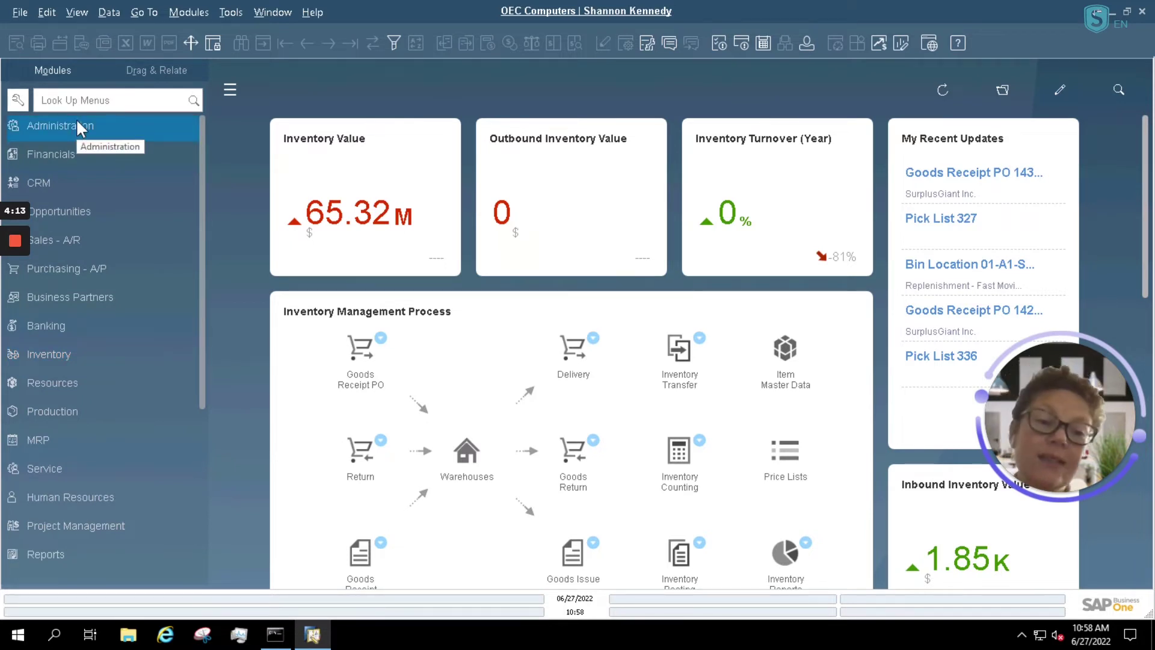
{"action": "left_click", "coordinate": [76, 118]}
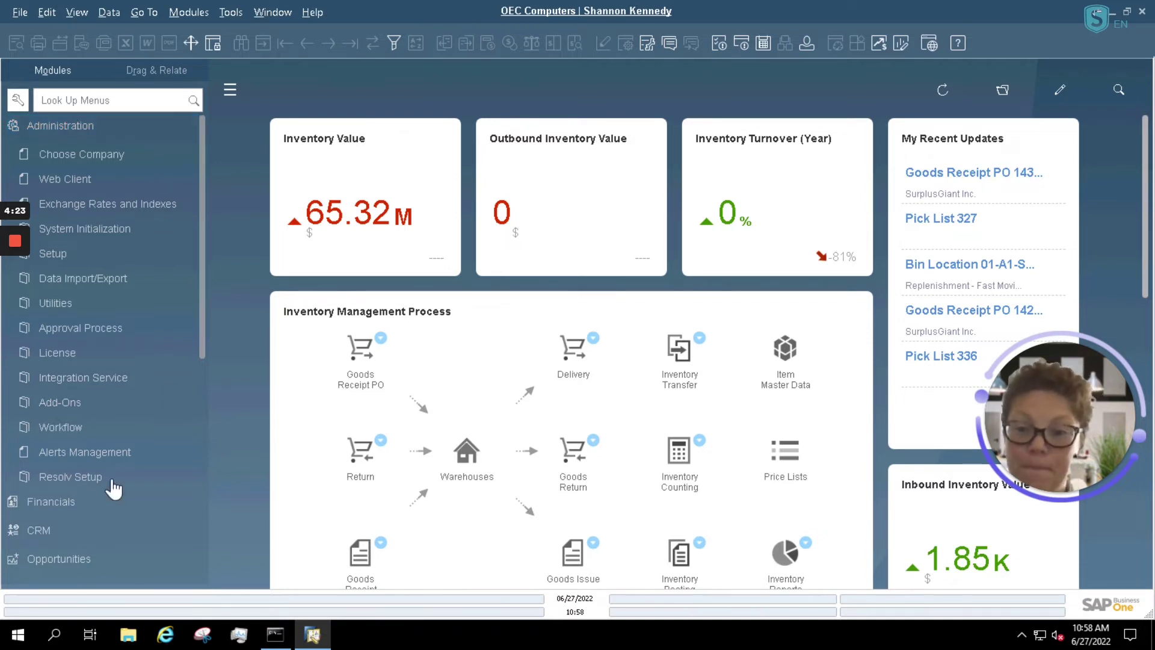
{"action": "left_click", "coordinate": [81, 475]}
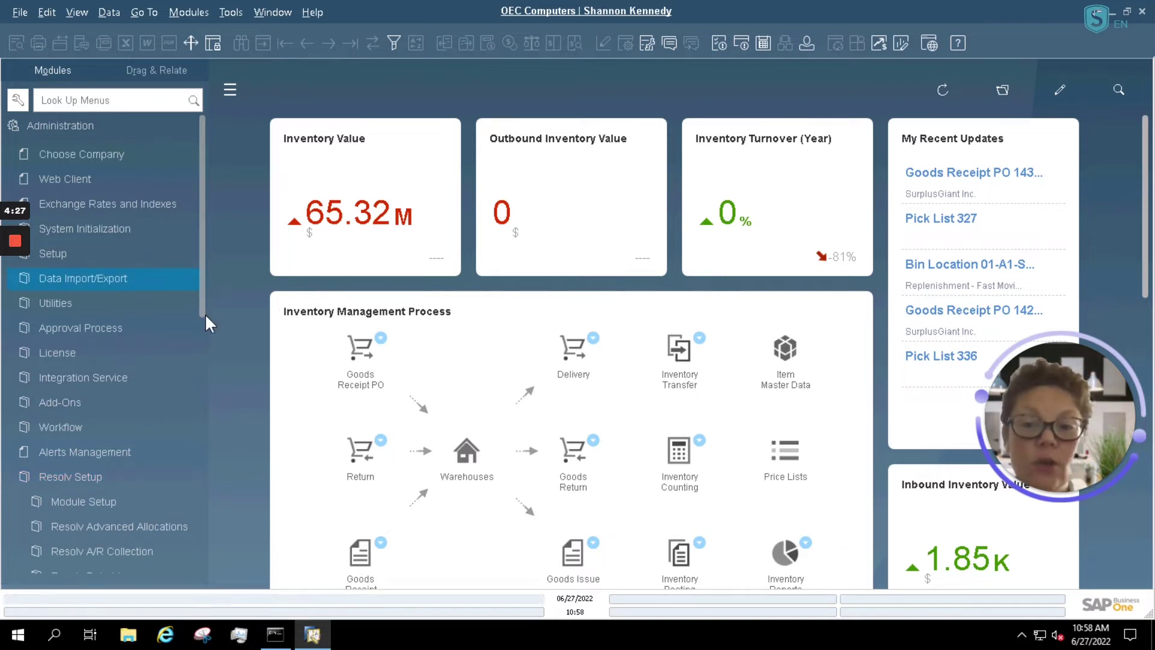
{"action": "scroll", "coordinate": [198, 301], "scroll_direction": "down", "scroll_amount": 2}
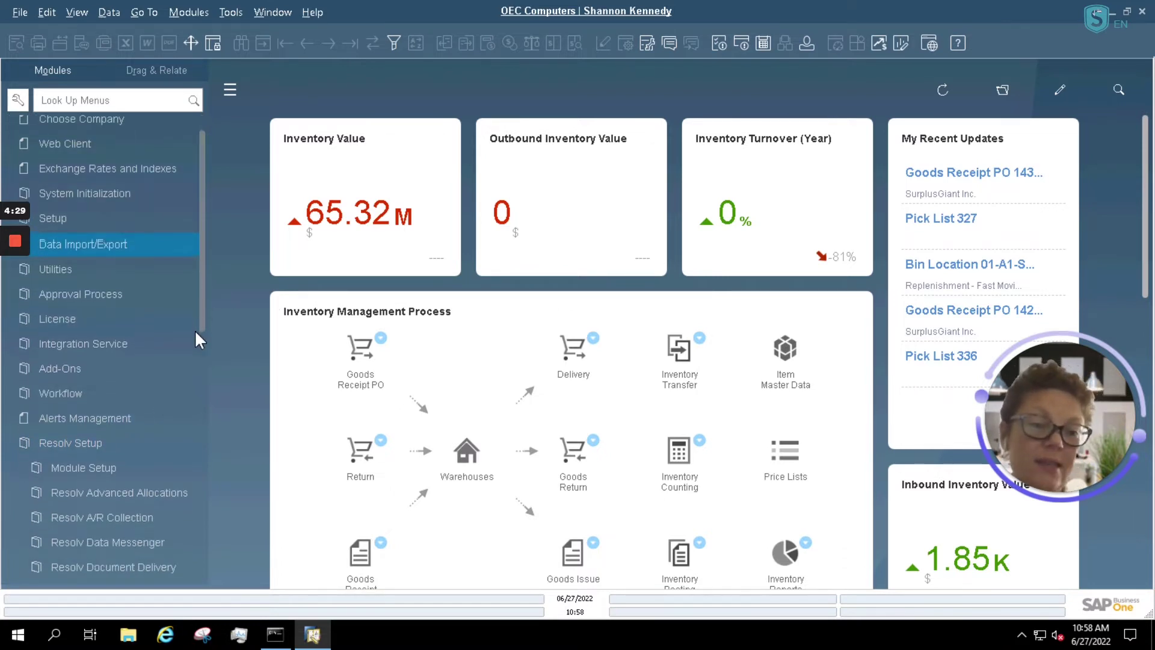
{"action": "scroll", "coordinate": [193, 329], "scroll_direction": "down", "scroll_amount": 5}
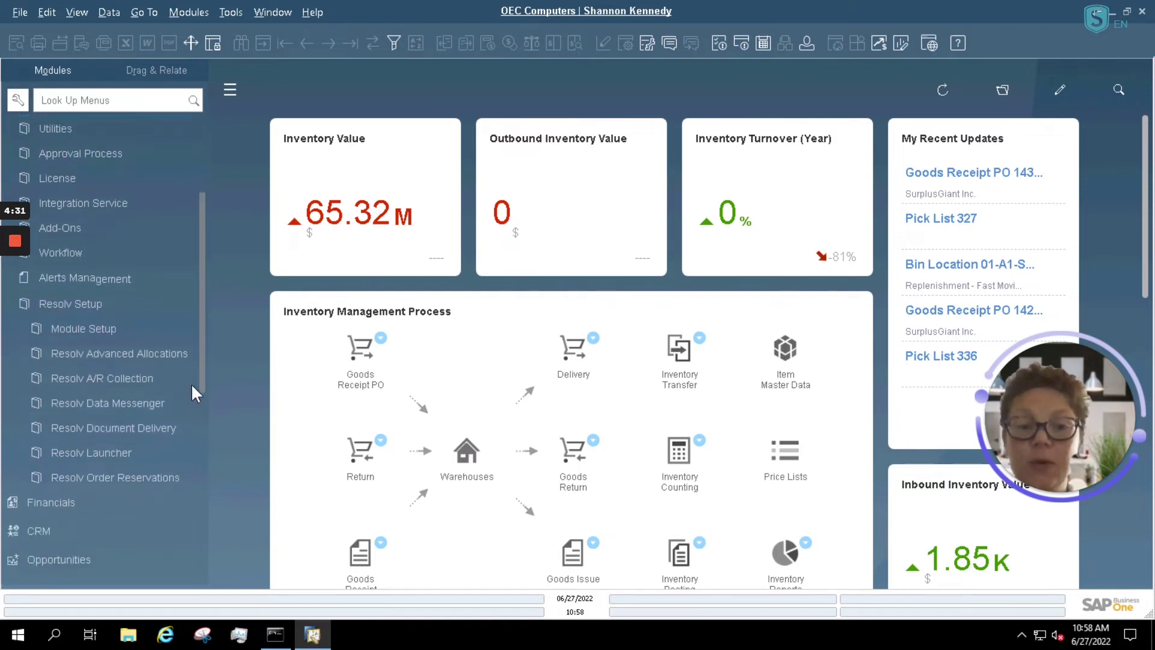
{"action": "scroll", "coordinate": [192, 389], "scroll_direction": "down", "scroll_amount": 2}
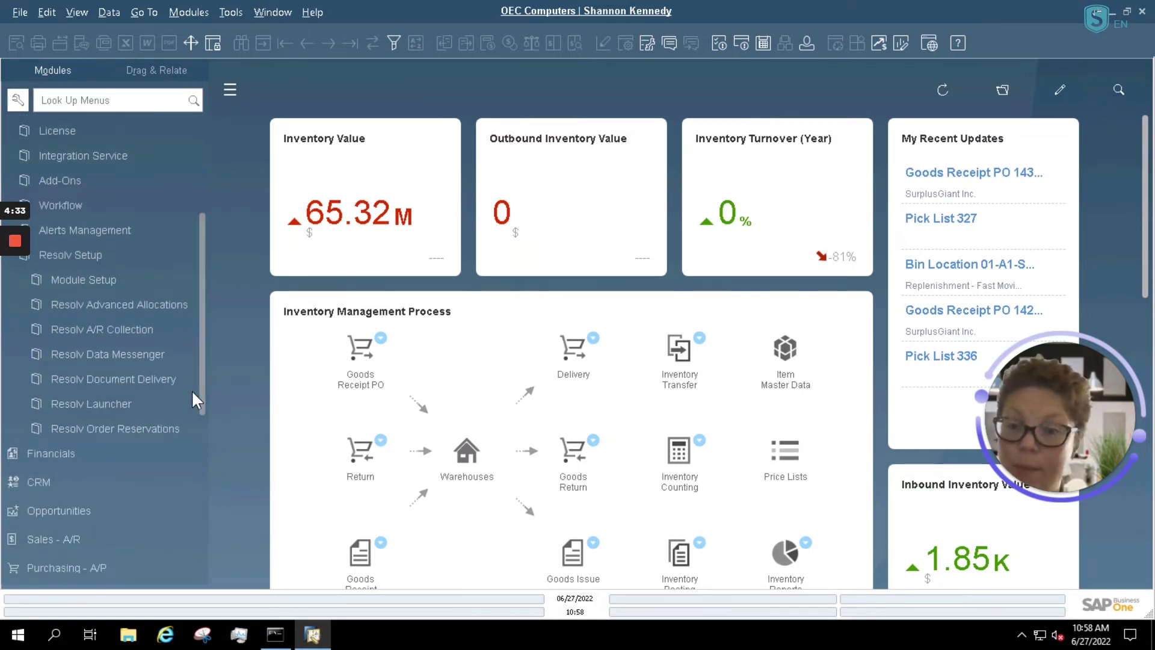
{"action": "left_click", "coordinate": [131, 313]}
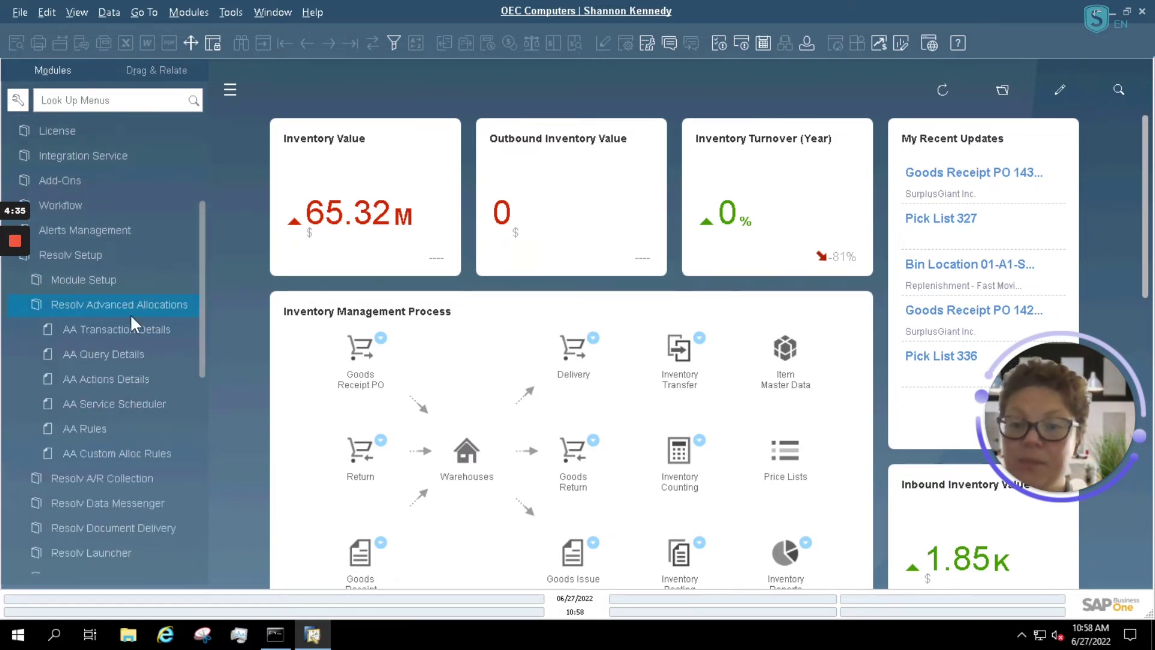
Open AA Rules and load the last record, the active Wave Picks rule using Immediate Processing.
{"action": "left_click", "coordinate": [78, 427]}
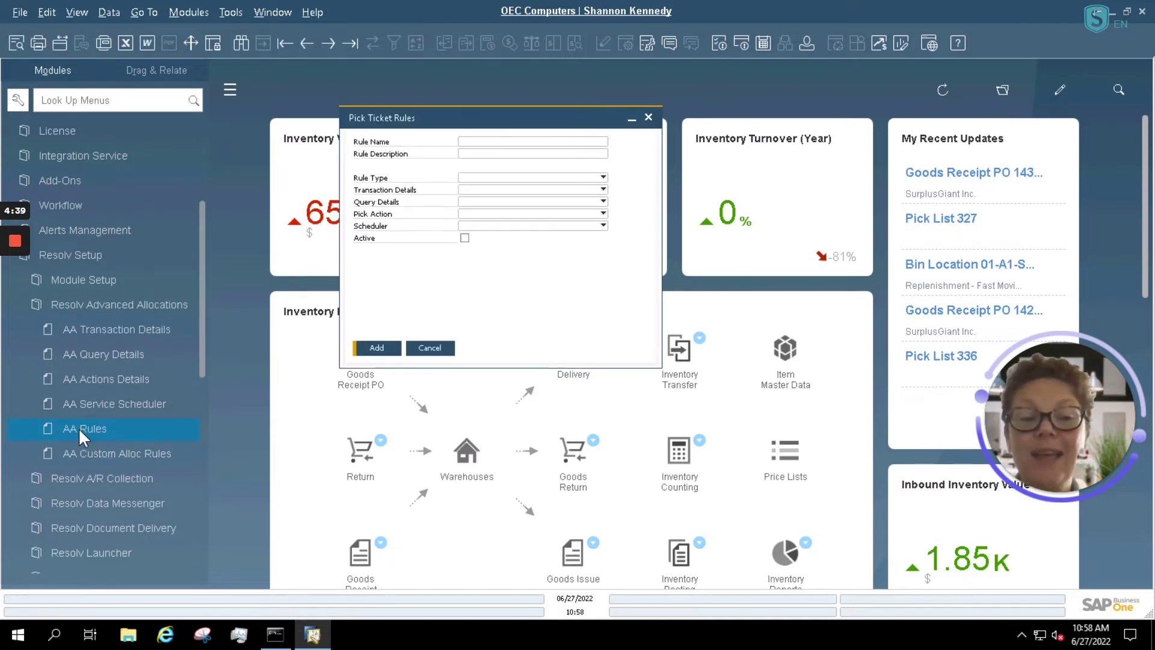
{"action": "key", "text": "Up"}
{"action": "key", "text": "Up"}
{"action": "key", "text": "Up"}
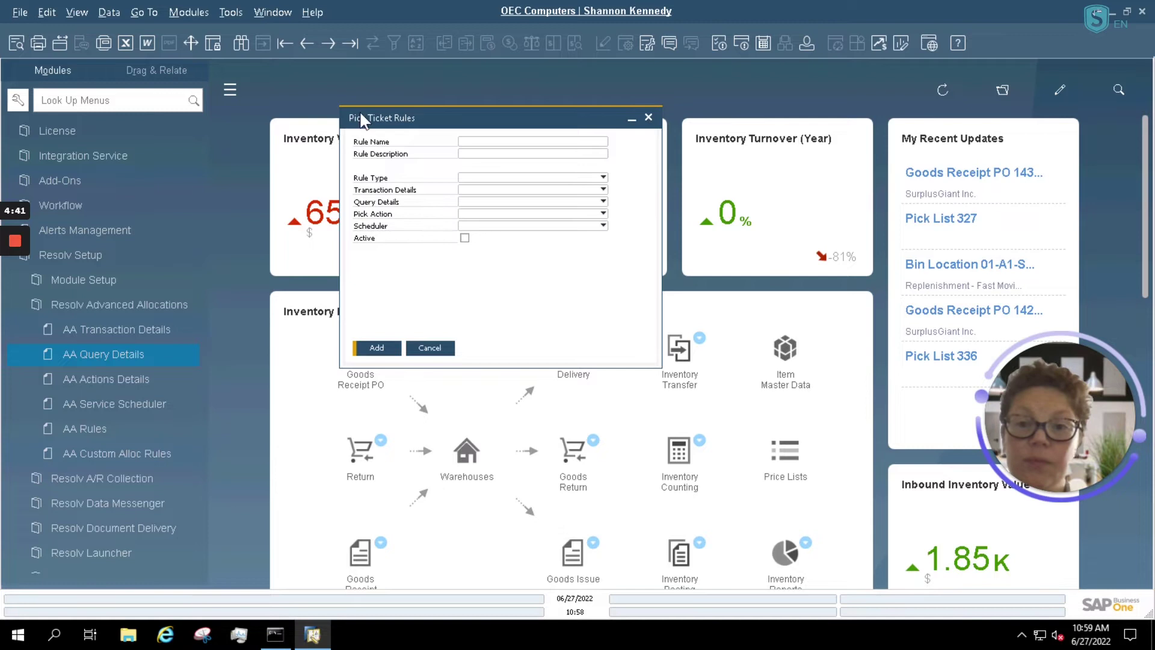
{"action": "left_click", "coordinate": [303, 42]}
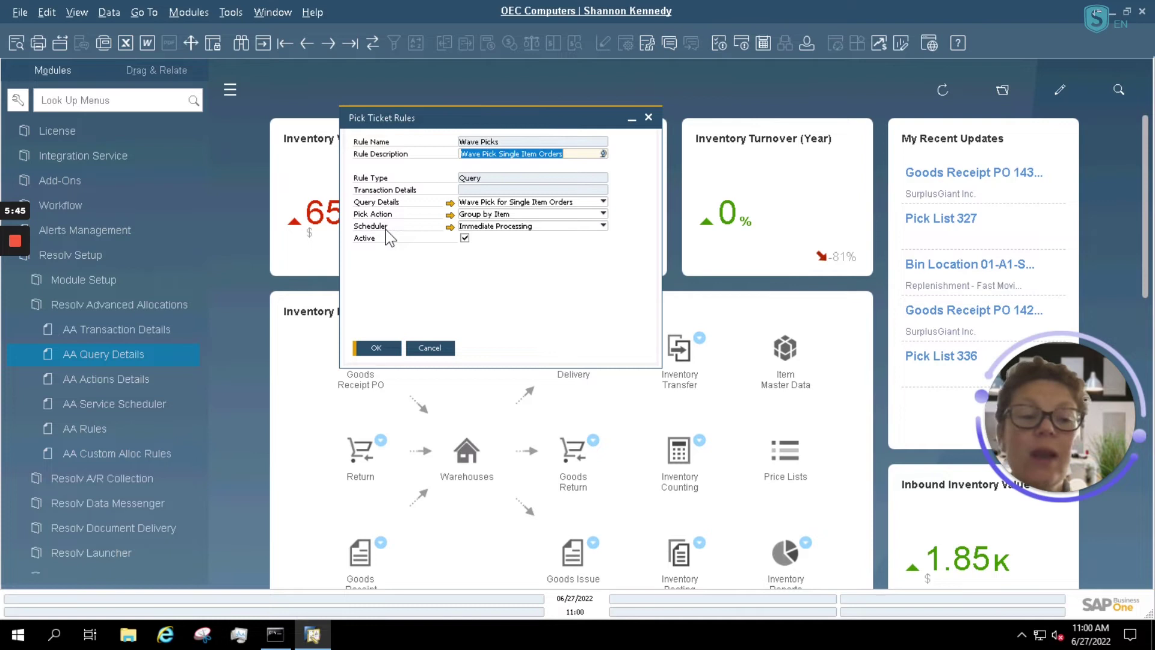
Open the Wave Picks query details, read through its SQL, and preview the resulting pick rows.
{"action": "left_click", "coordinate": [451, 204]}
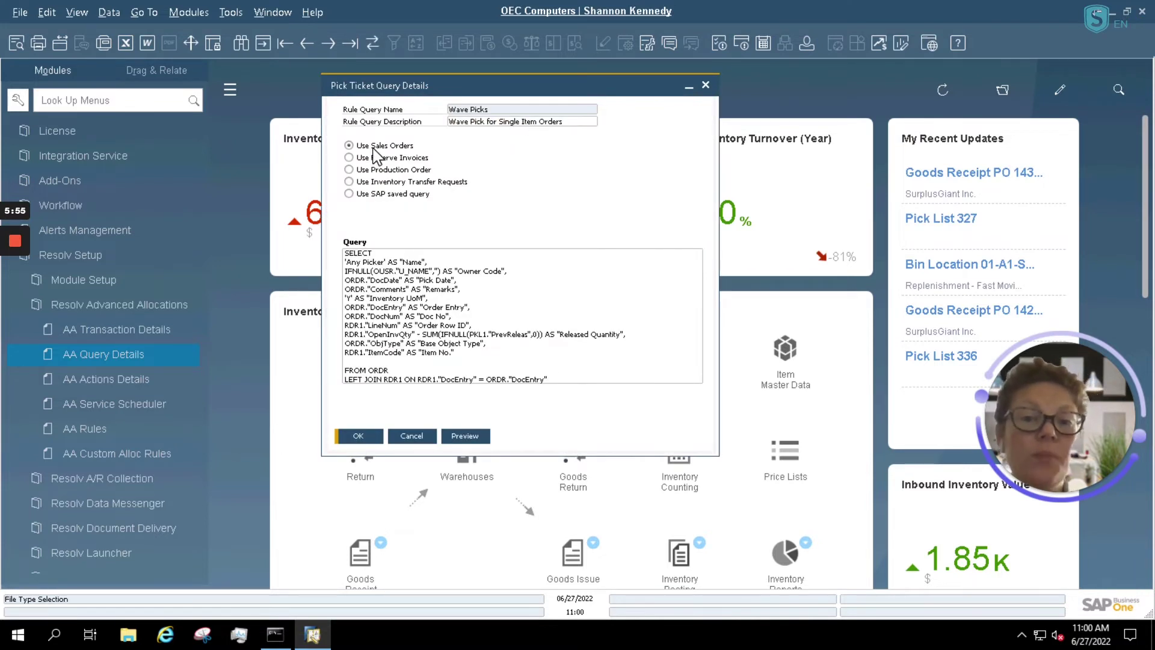
{"action": "left_click", "coordinate": [382, 308]}
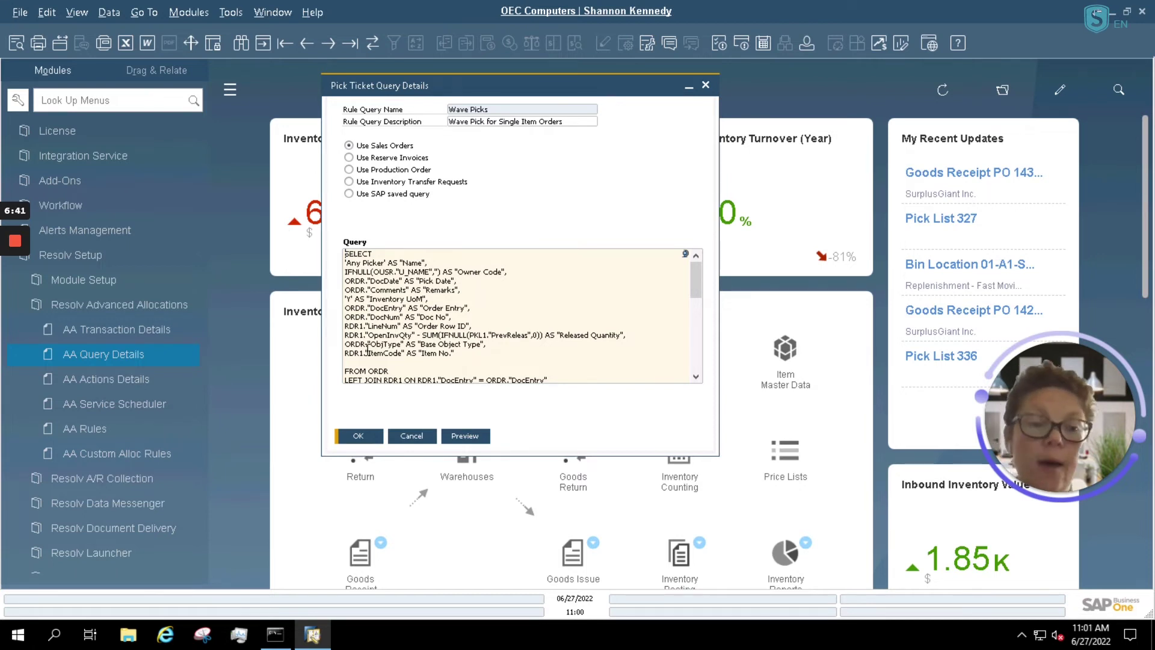
{"action": "left_click", "coordinate": [478, 437]}
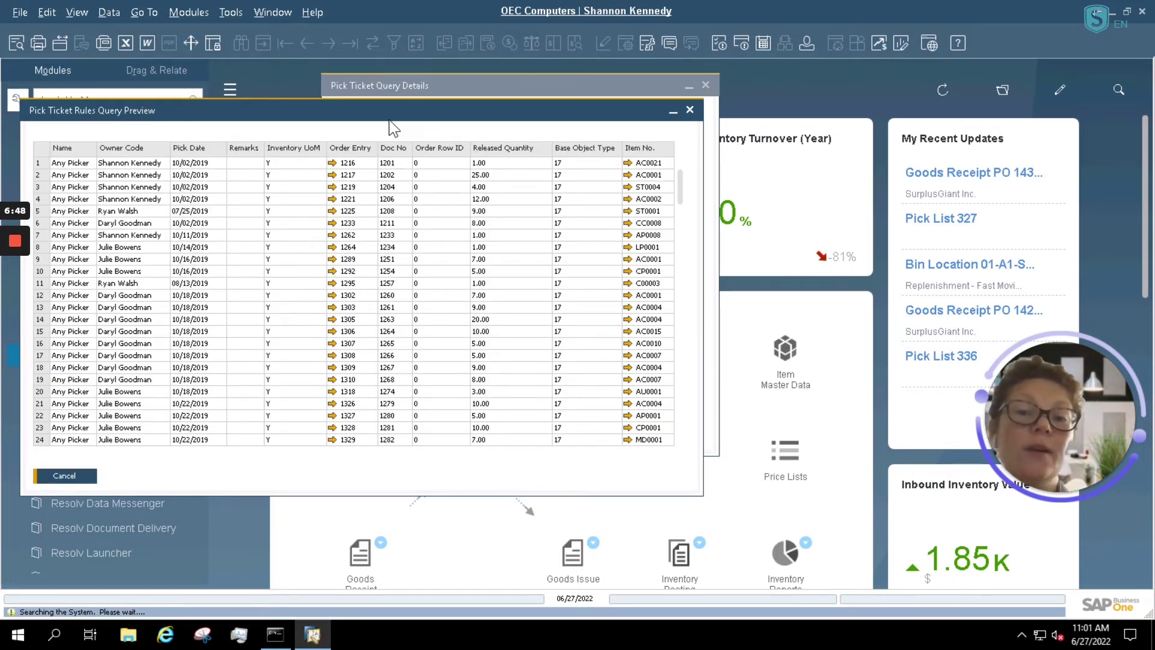
Move the query results preview aside and close it, leaving the Wave Picks sales-order SQL showing.
{"action": "left_click_drag", "start_coordinate": [398, 109], "coordinate": [504, 88]}
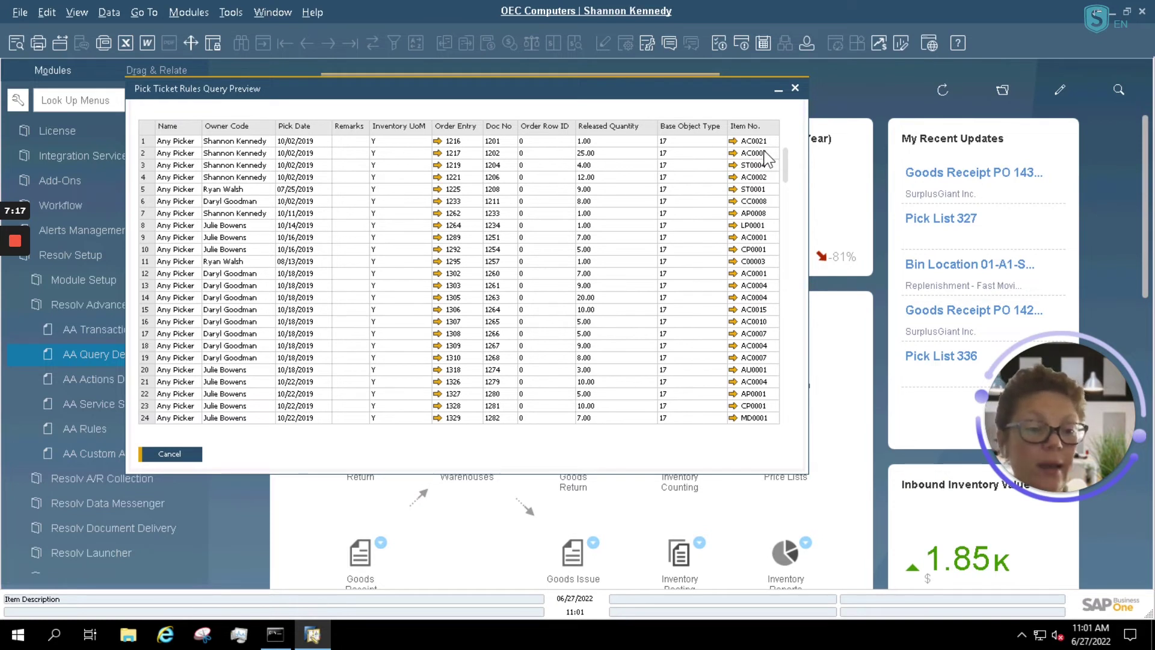
{"action": "left_click", "coordinate": [795, 89]}
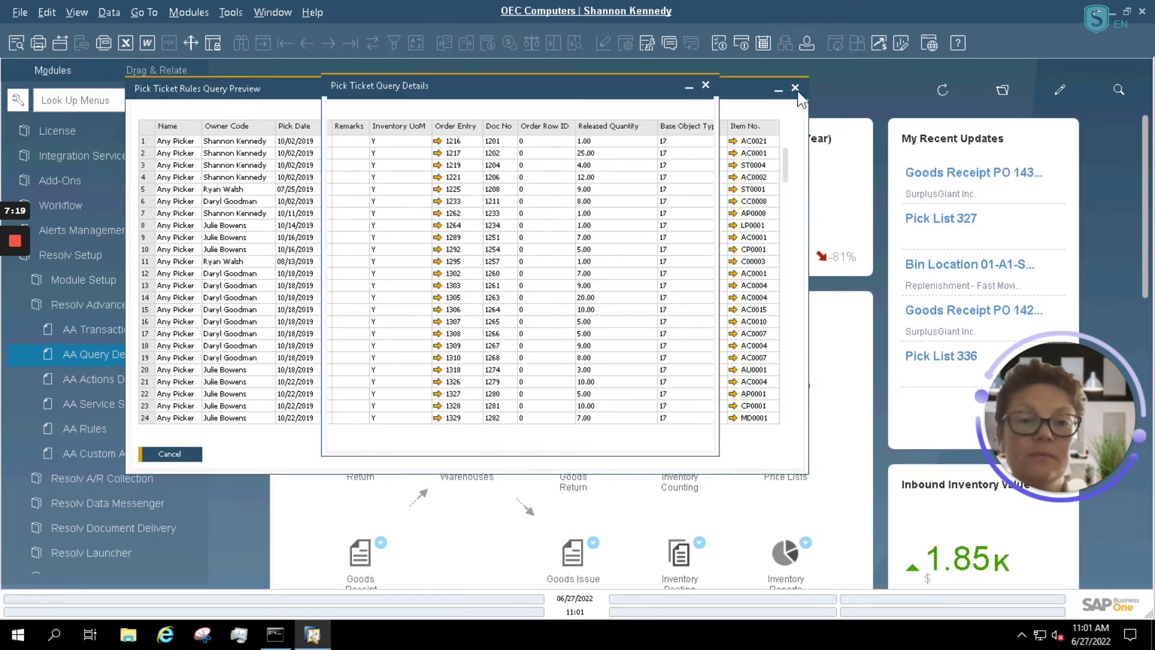
{"action": "left_click", "coordinate": [795, 88]}
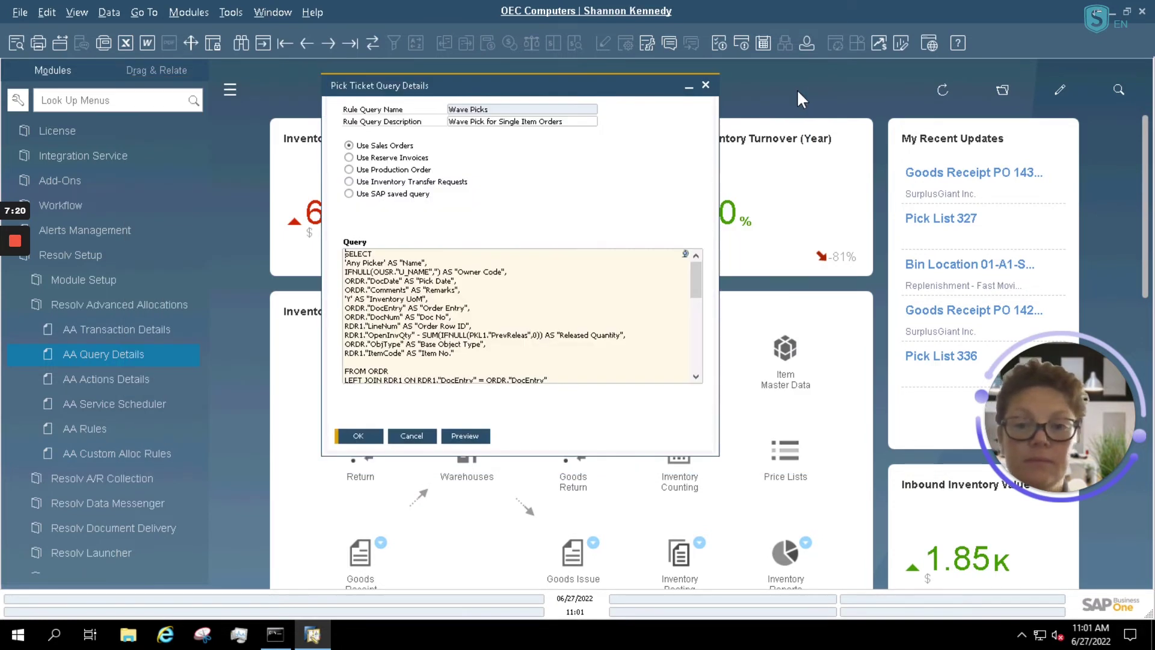
Leave Query Details and open the Group by Item pick action's blank zone, section and level bin filters.
{"action": "left_click", "coordinate": [357, 438]}
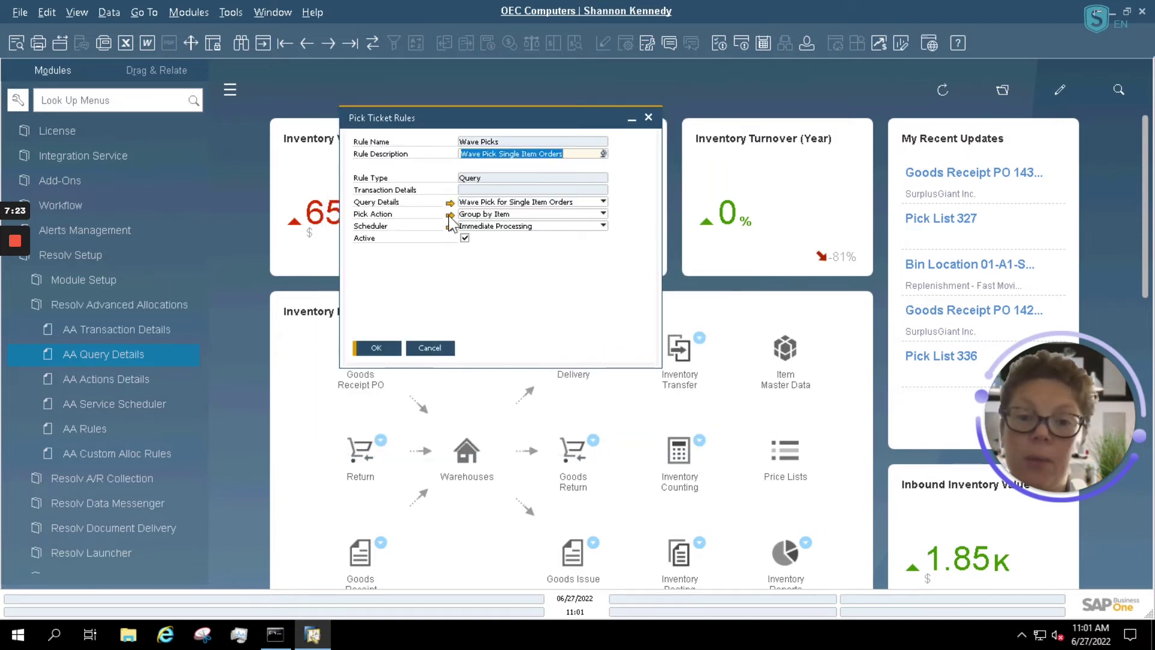
{"action": "left_click", "coordinate": [450, 214]}
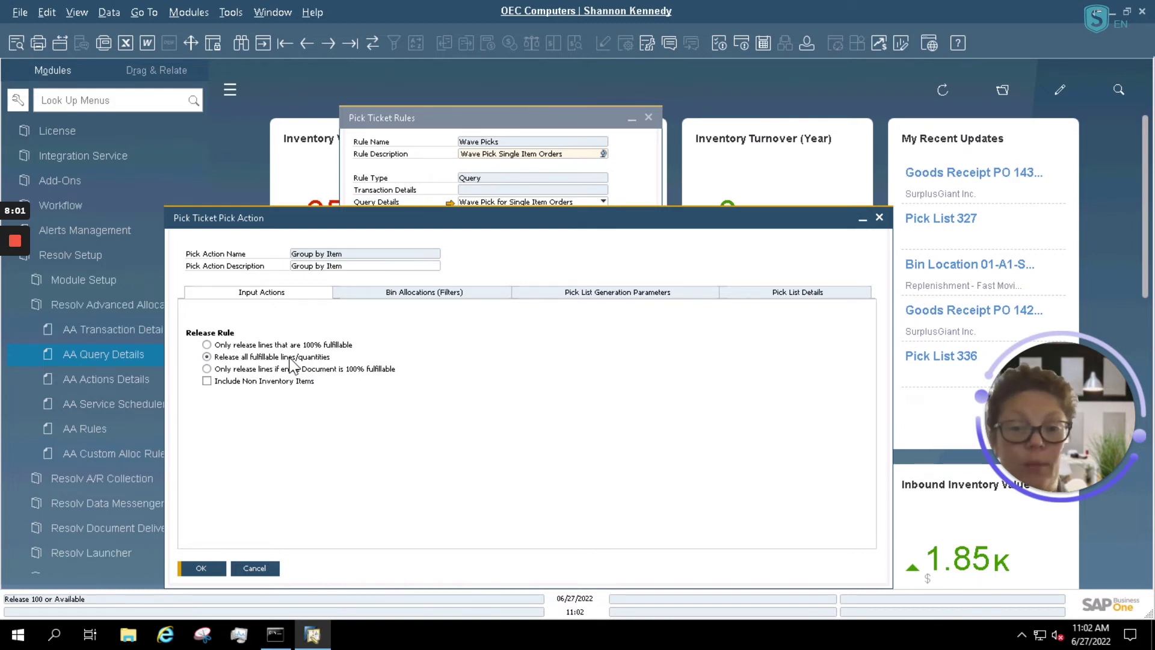
{"action": "left_click", "coordinate": [466, 295]}
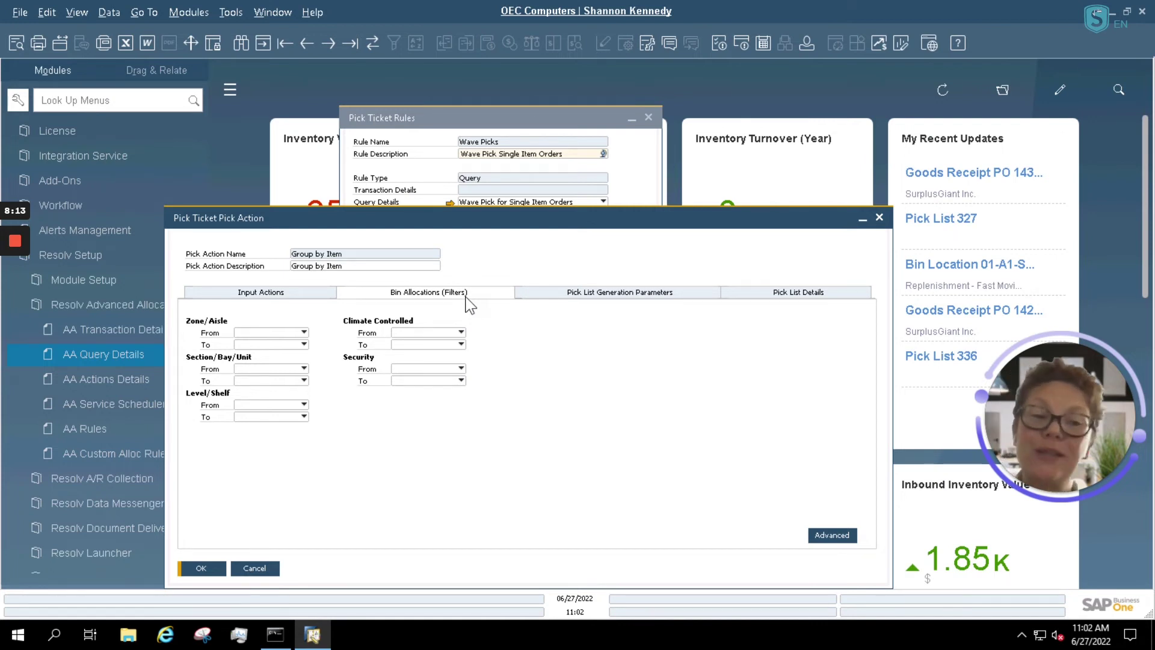
Review the pick list generation split options and the Warehouse Settings automatic allocation method.
{"action": "left_click", "coordinate": [606, 295]}
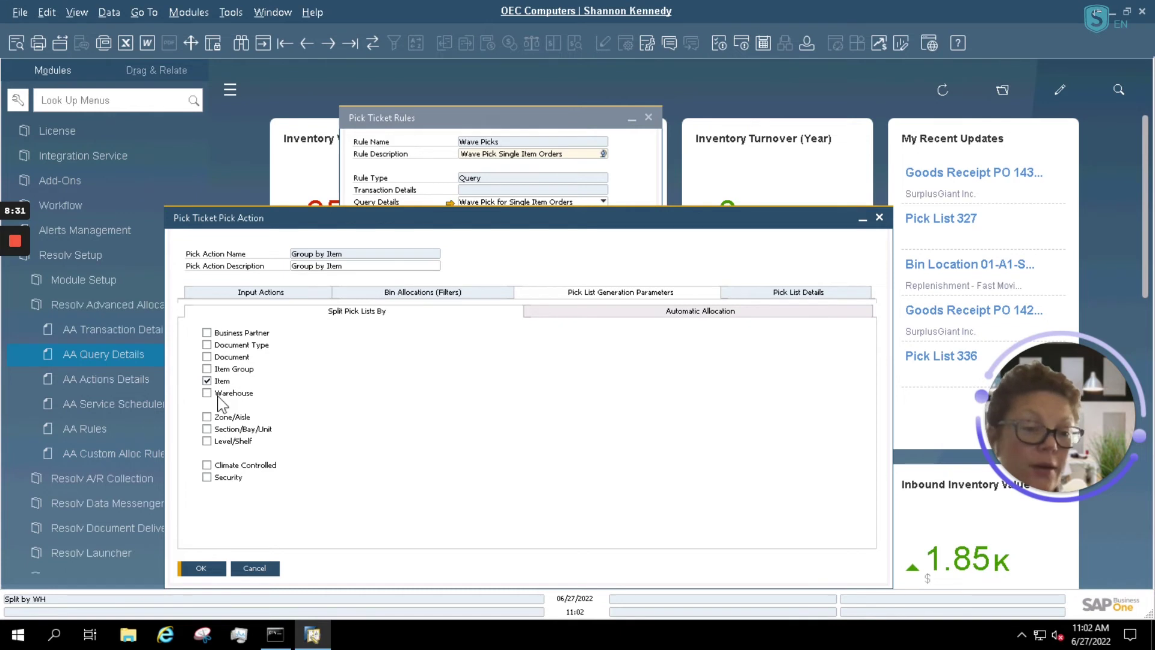
{"action": "left_click", "coordinate": [642, 317]}
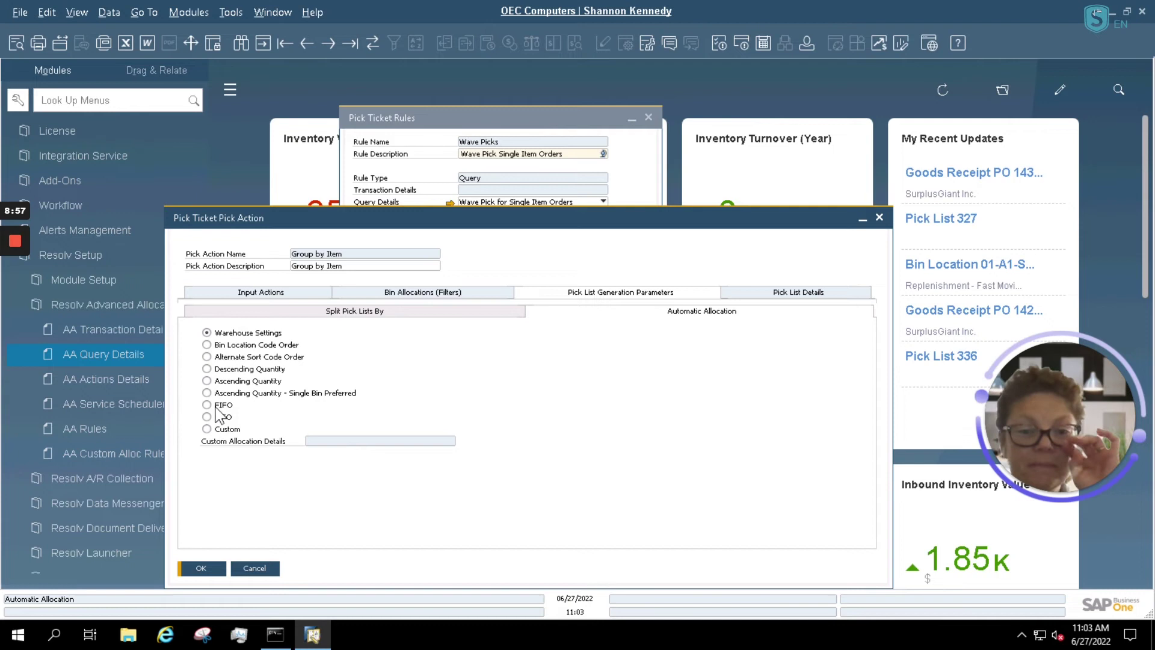
Check the pick list details' assigned user and the remark 'Wave Pick by Advanced Allocations'.
{"action": "left_click", "coordinate": [776, 294]}
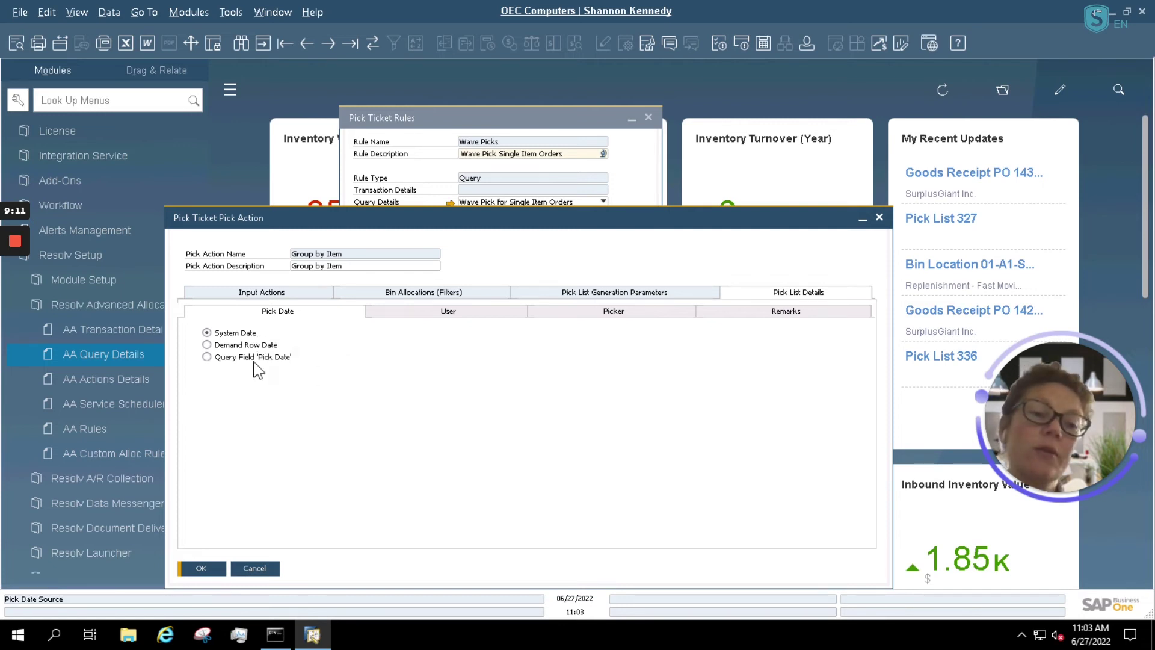
{"action": "left_click", "coordinate": [466, 314]}
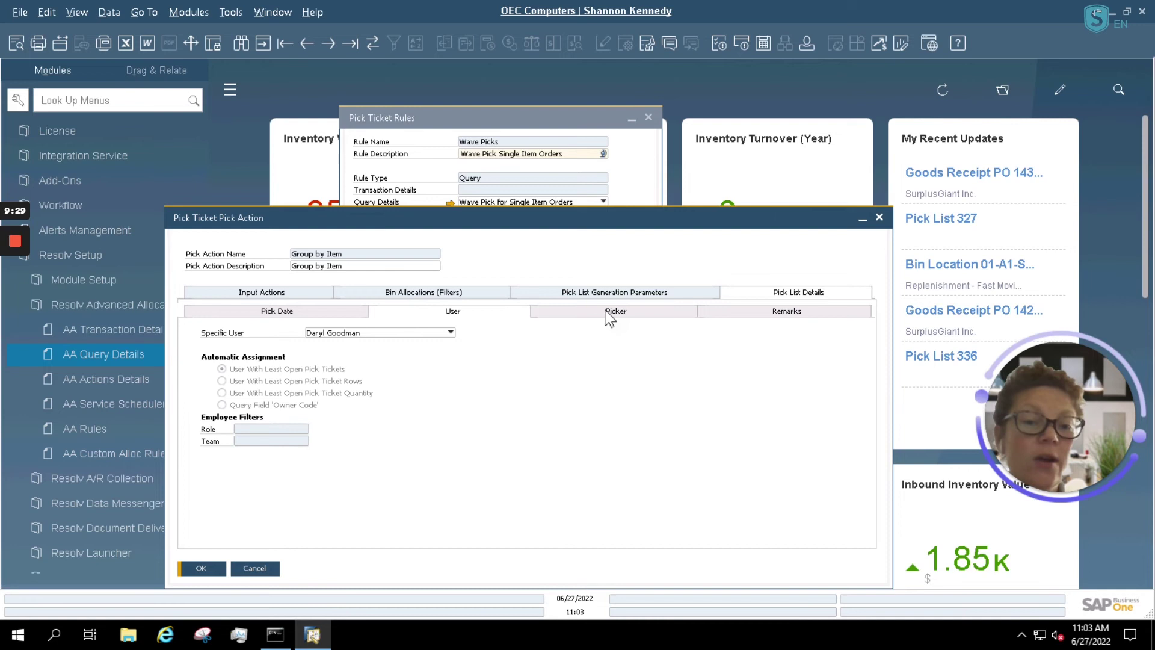
{"action": "left_click", "coordinate": [788, 312]}
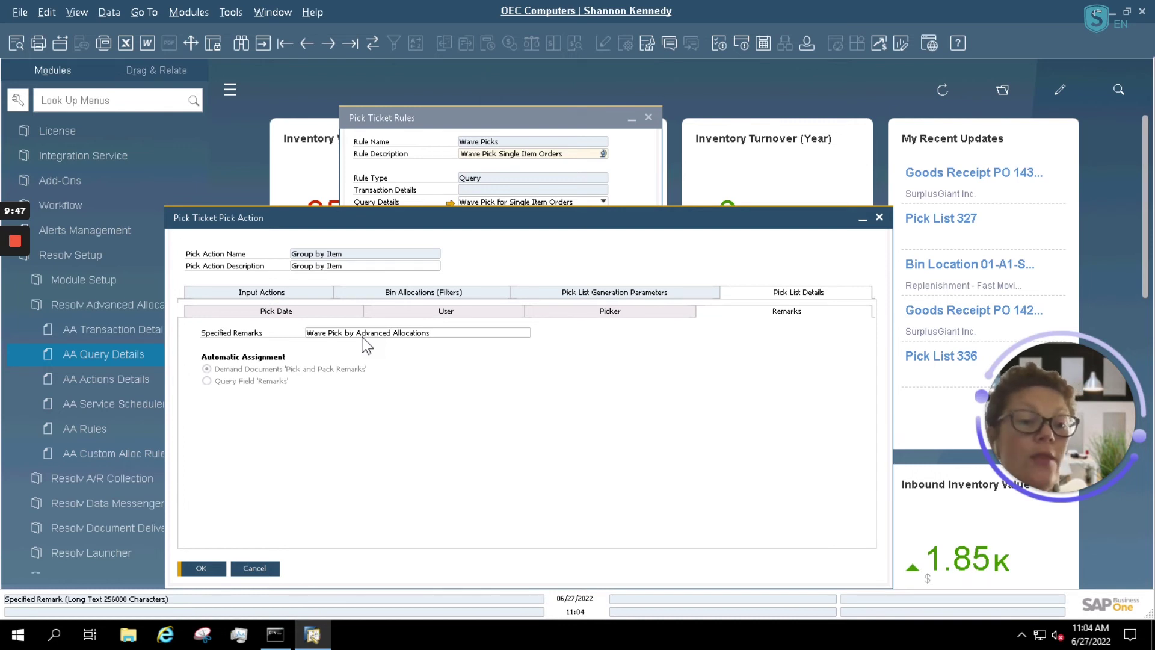
Close the Group by Item pick action to return to the Wave Picks rule.
{"action": "left_click", "coordinate": [190, 571]}
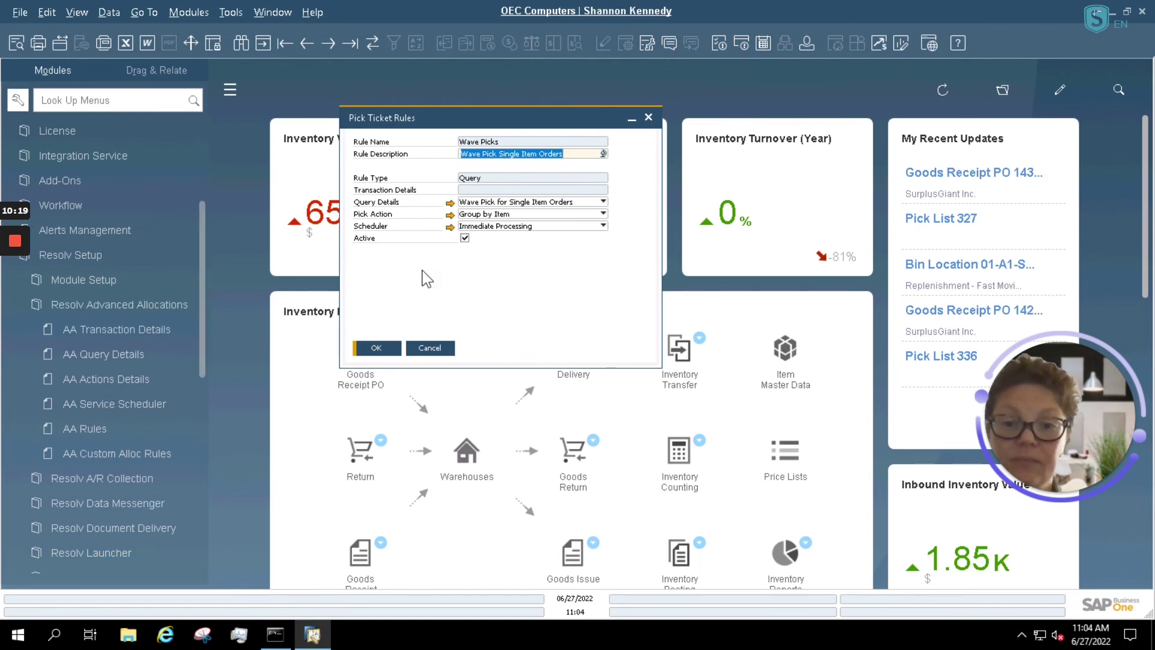
Open the Immediate Processing scheduler: daily, every 1 minute from 00:15 to 23:45, no end date.
{"action": "left_click", "coordinate": [449, 227]}
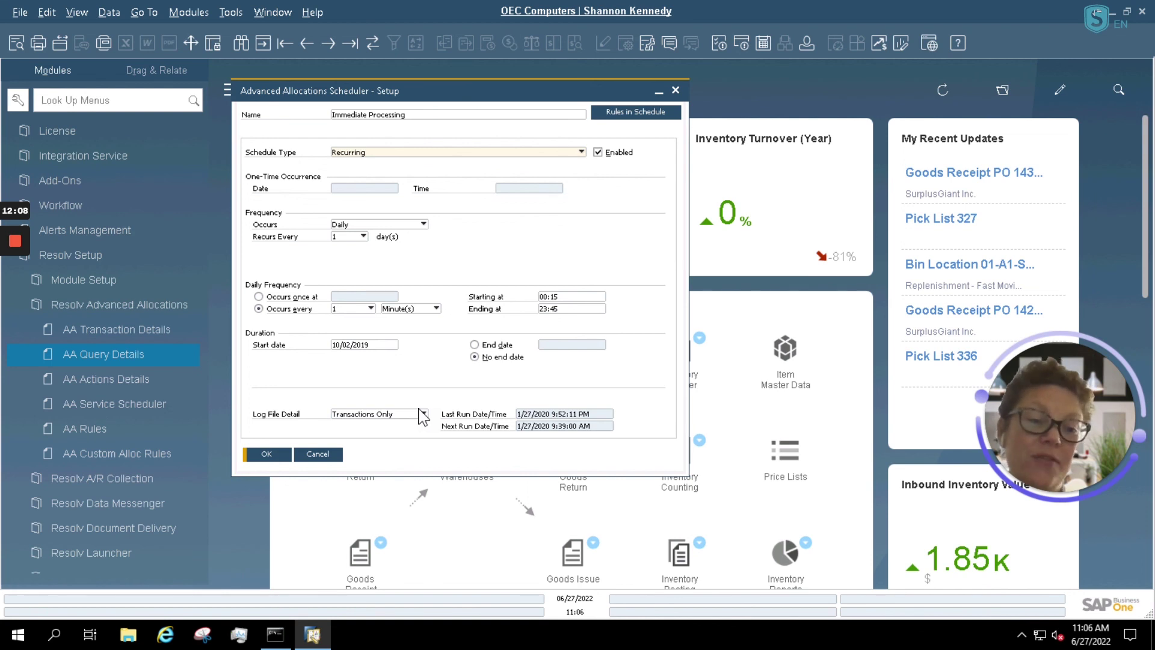
Close the scheduler setup and the Pick Ticket Rules window, returning to the inventory cockpit.
{"action": "left_click", "coordinate": [257, 458]}
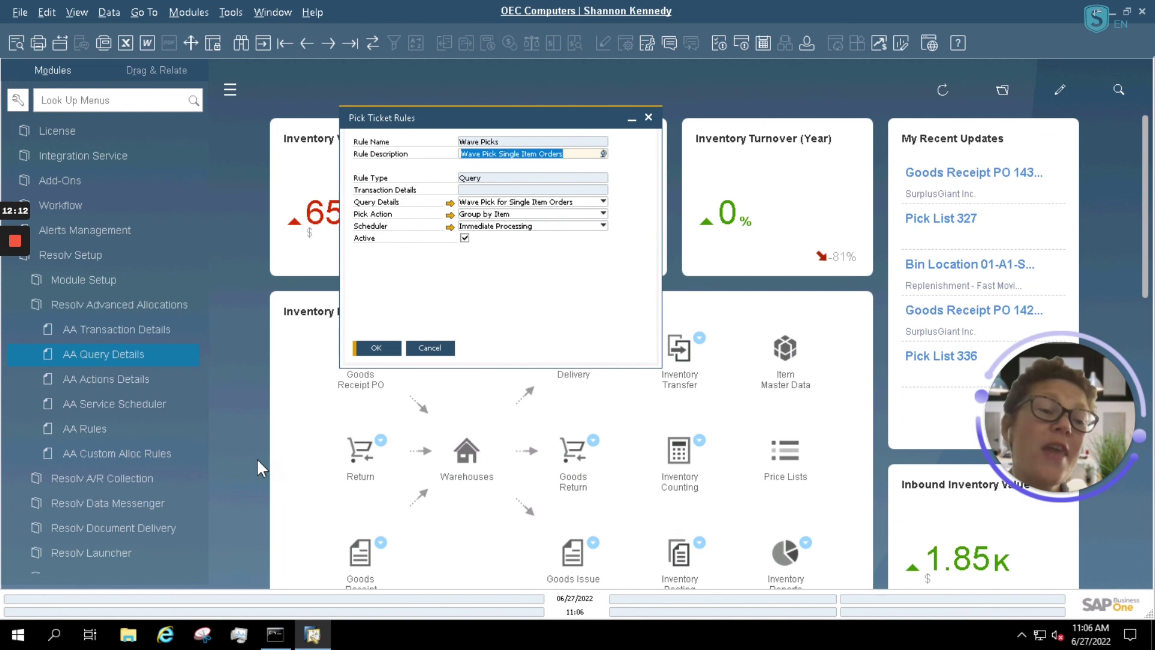
{"action": "left_click", "coordinate": [444, 348]}
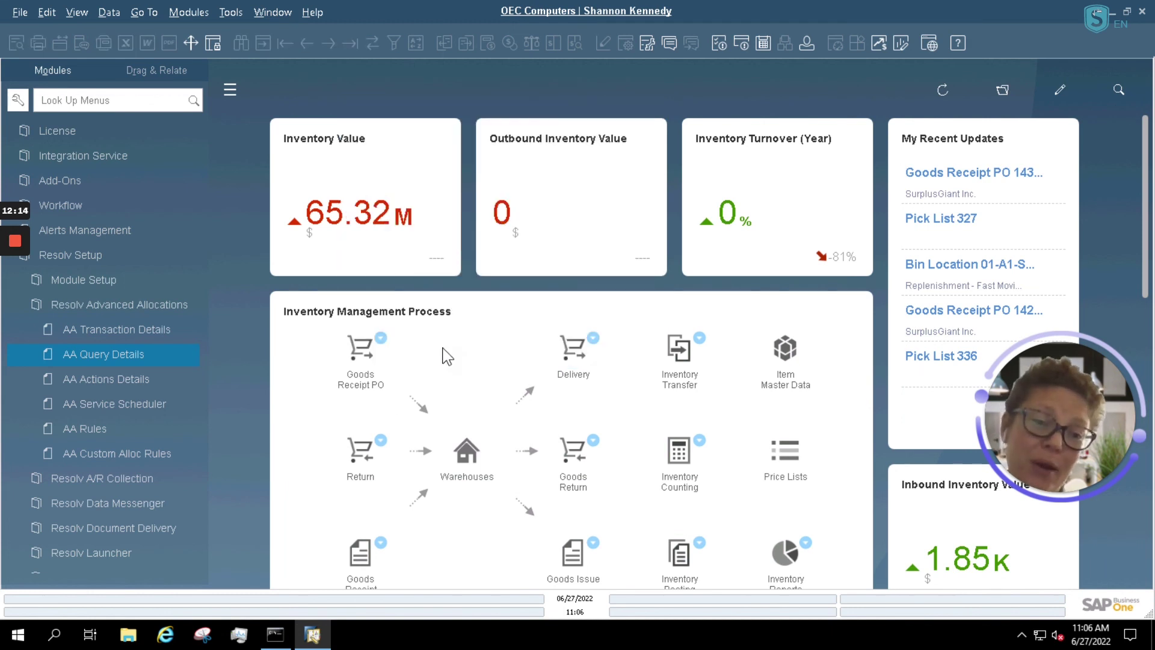